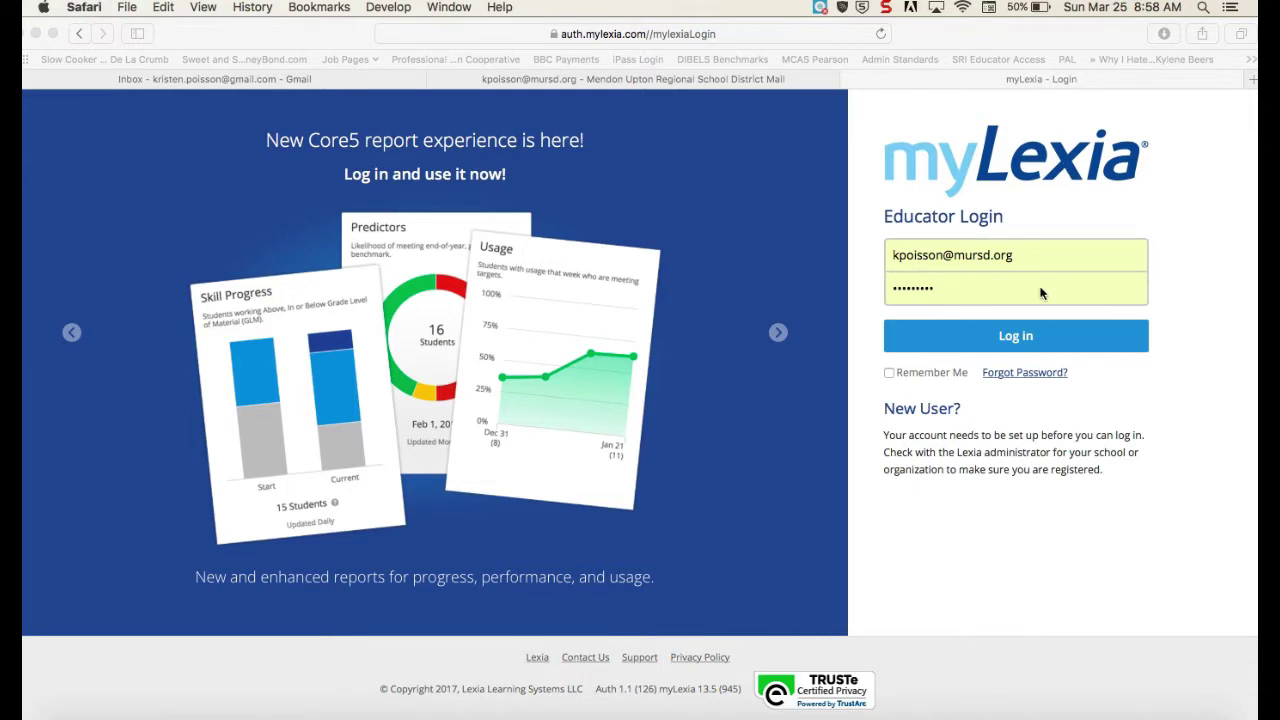
Step: Log in with the prefilled educator credentials and open the second kindergarten class in the school's class list
{"action": "left_click", "coordinate": [1034, 342]}
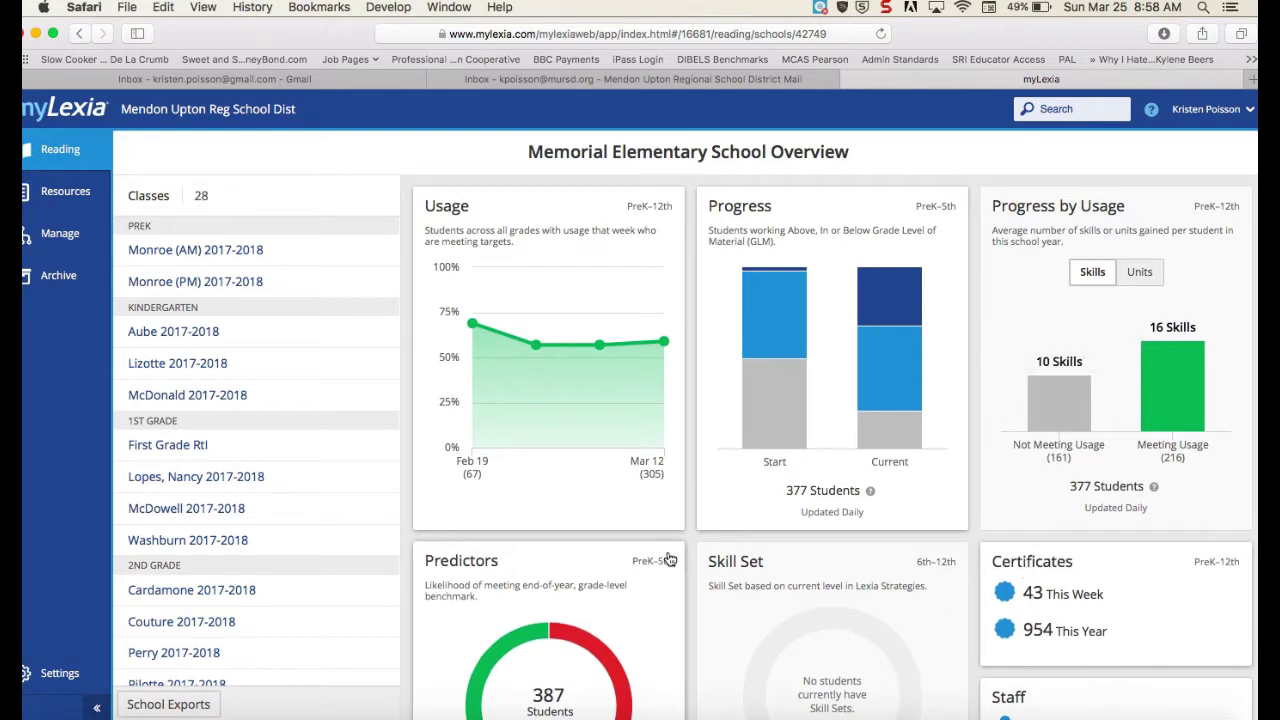
{"action": "left_click", "coordinate": [345, 361]}
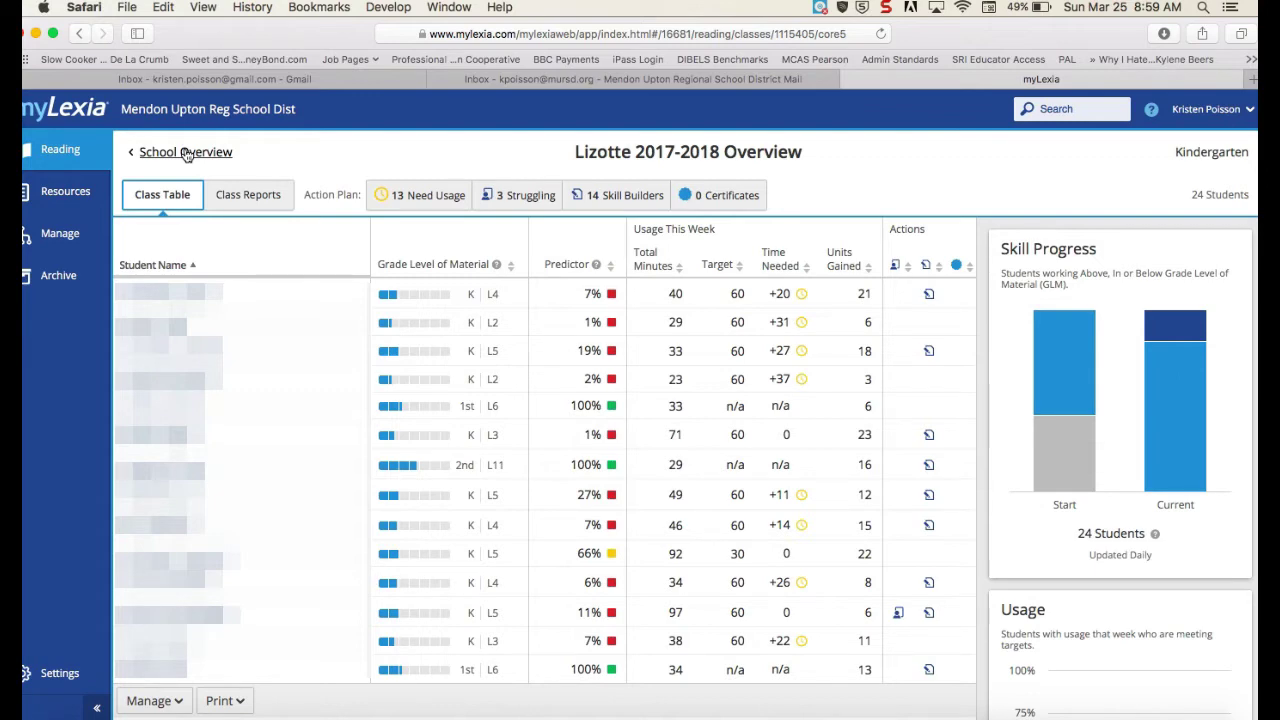
Step: Return to the school overview and examine the start and current grade-level segments of the Progress chart
{"action": "left_click", "coordinate": [186, 152]}
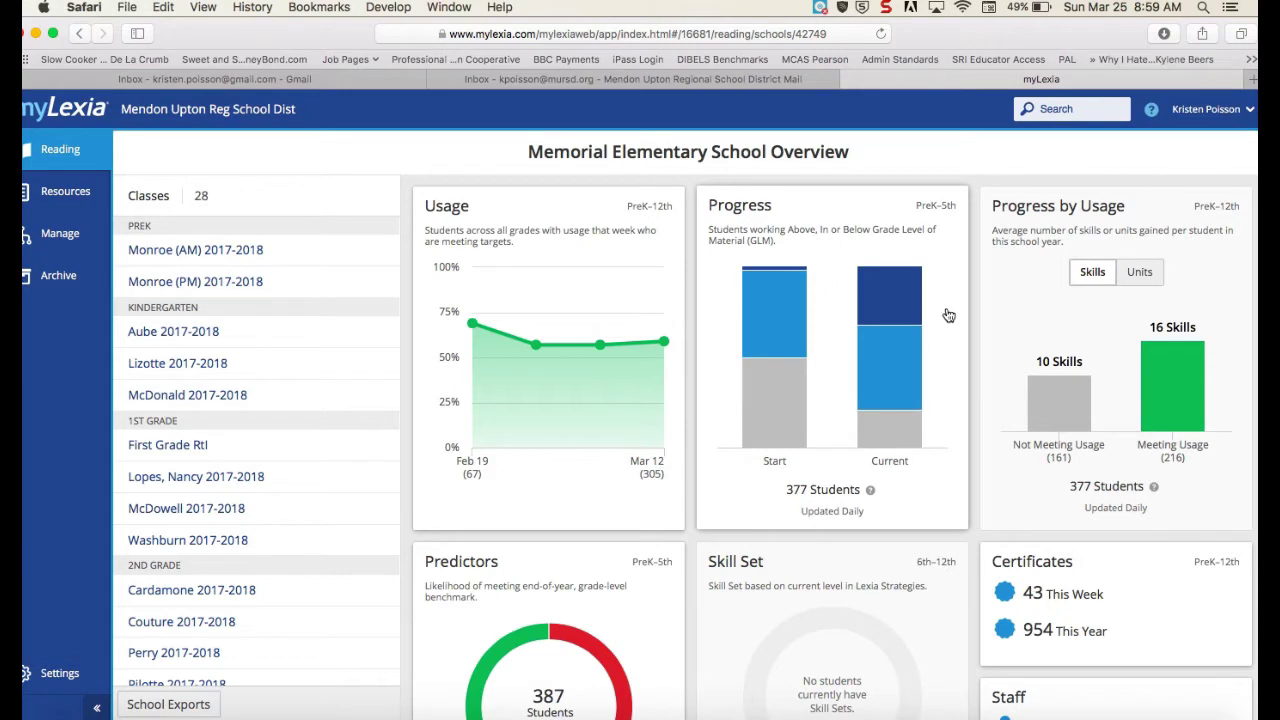
{"action": "mouse_move", "coordinate": [788, 388]}
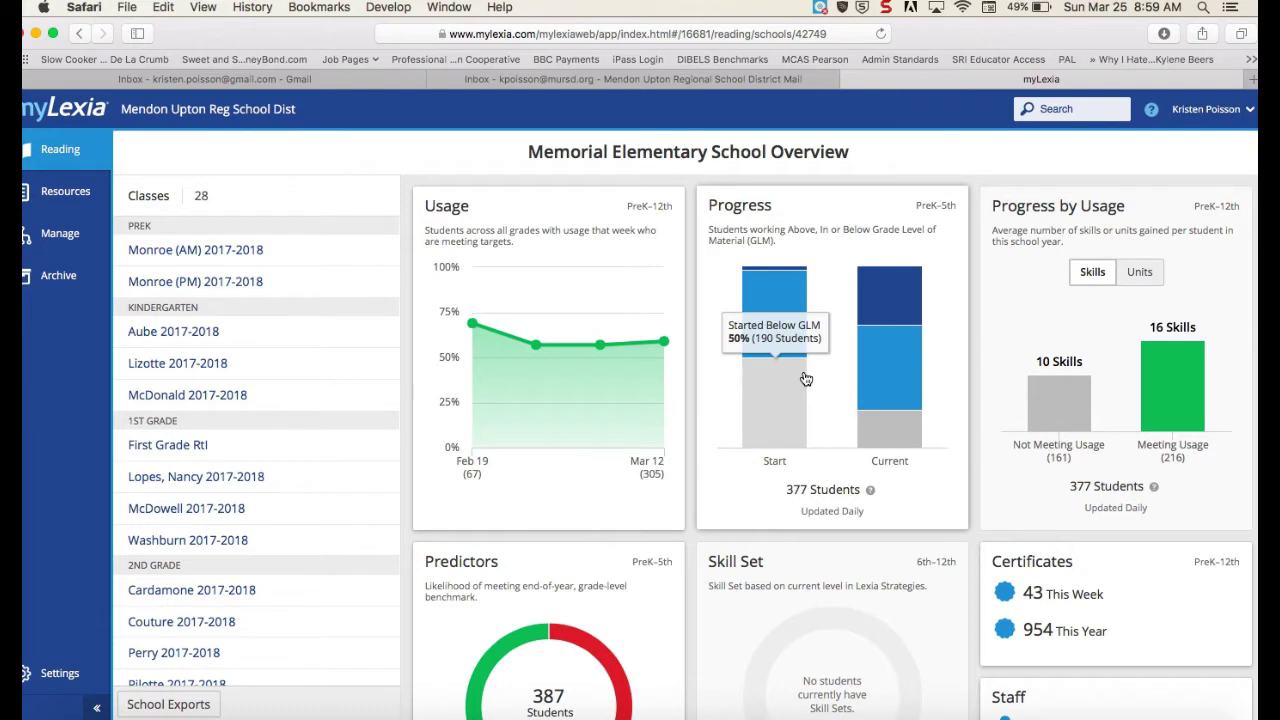
{"action": "mouse_move", "coordinate": [905, 448]}
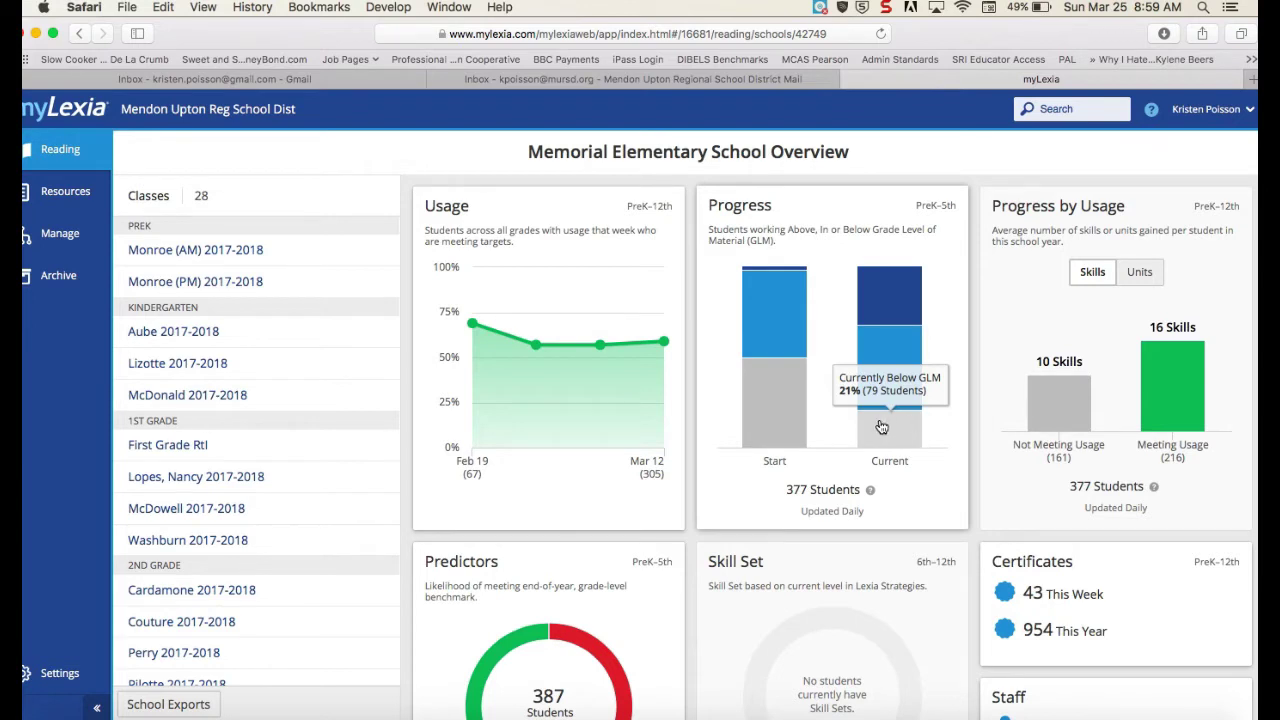
{"action": "mouse_move", "coordinate": [780, 357]}
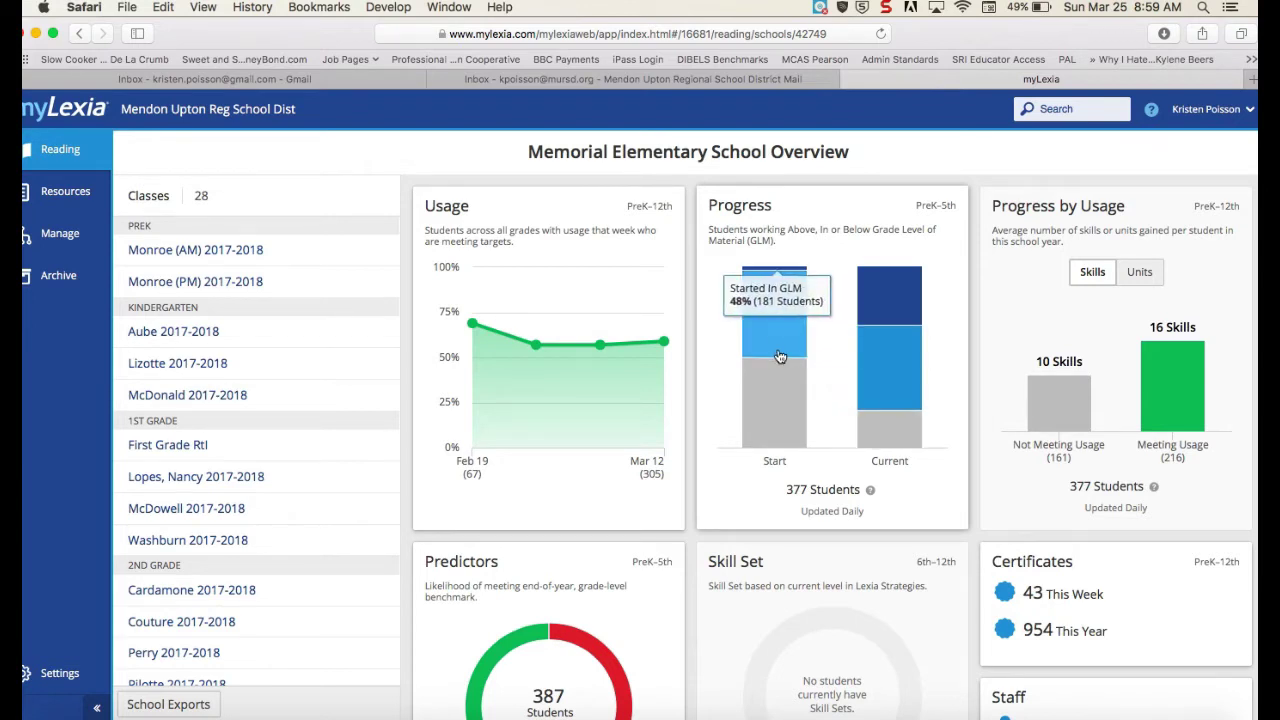
{"action": "mouse_move", "coordinate": [870, 304]}
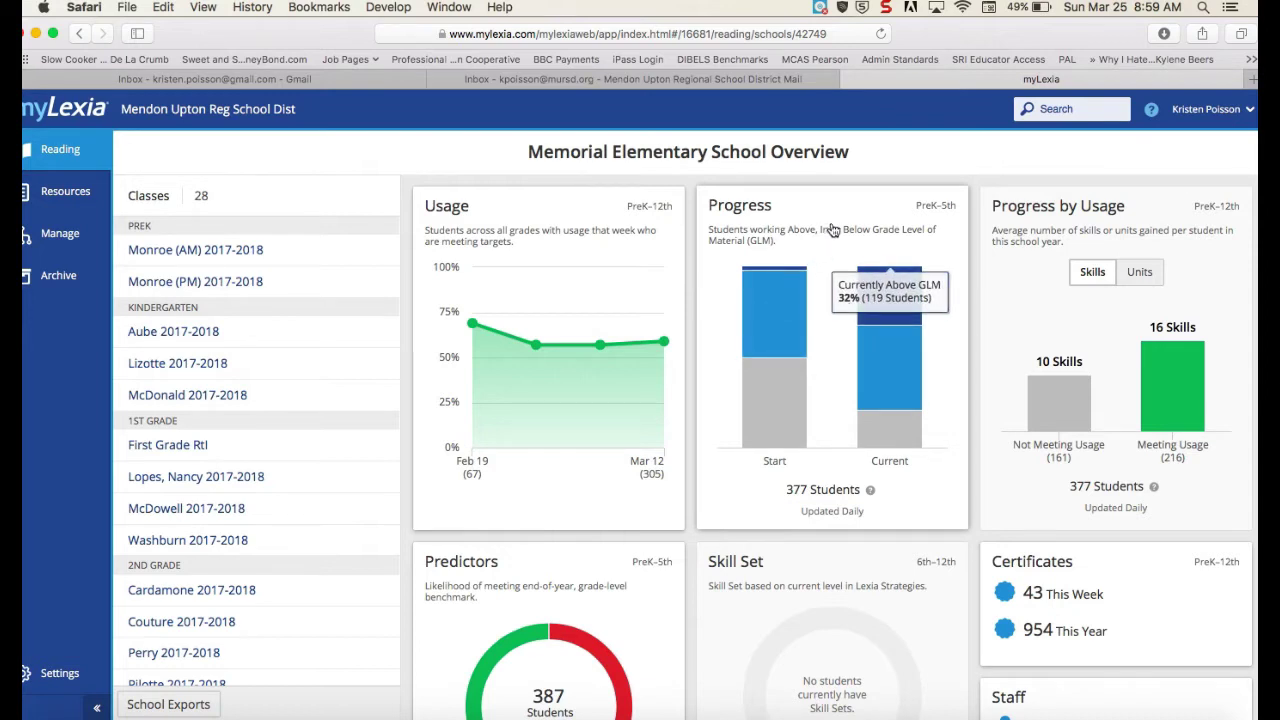
{"action": "mouse_move", "coordinate": [917, 412]}
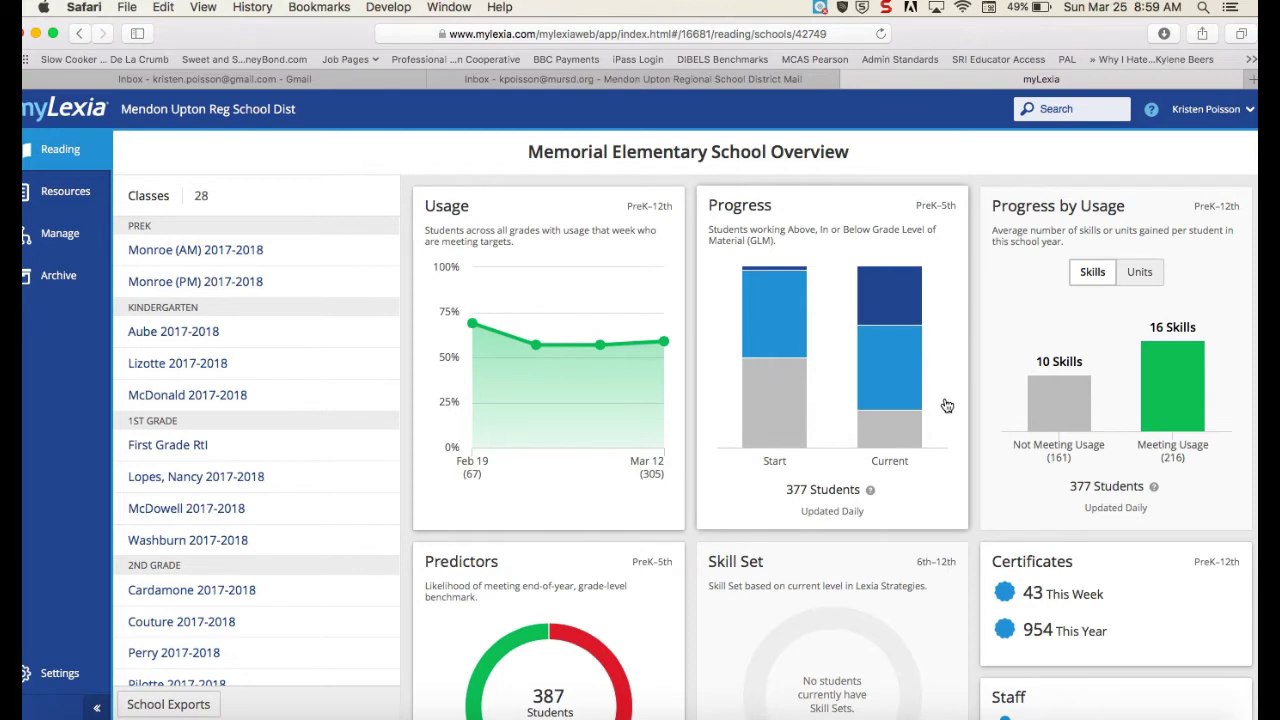
Step: Review the Predictors, Skill Set, Certificates, Staff and Progress by Usage cards on the school overview
{"action": "scroll", "coordinate": [947, 405], "scroll_direction": "down", "scroll_amount": 1}
{"action": "scroll", "coordinate": [947, 405], "scroll_direction": "down", "scroll_amount": 4}
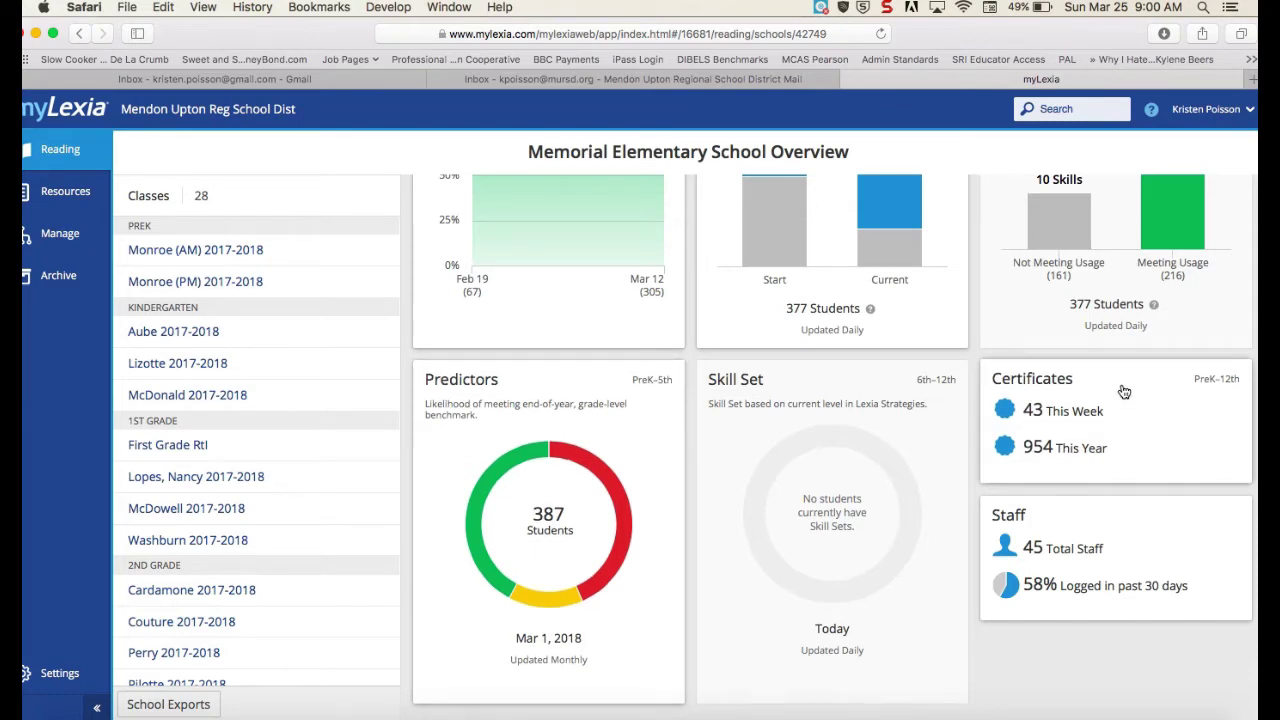
{"action": "scroll", "coordinate": [1144, 446], "scroll_direction": "up", "scroll_amount": 2}
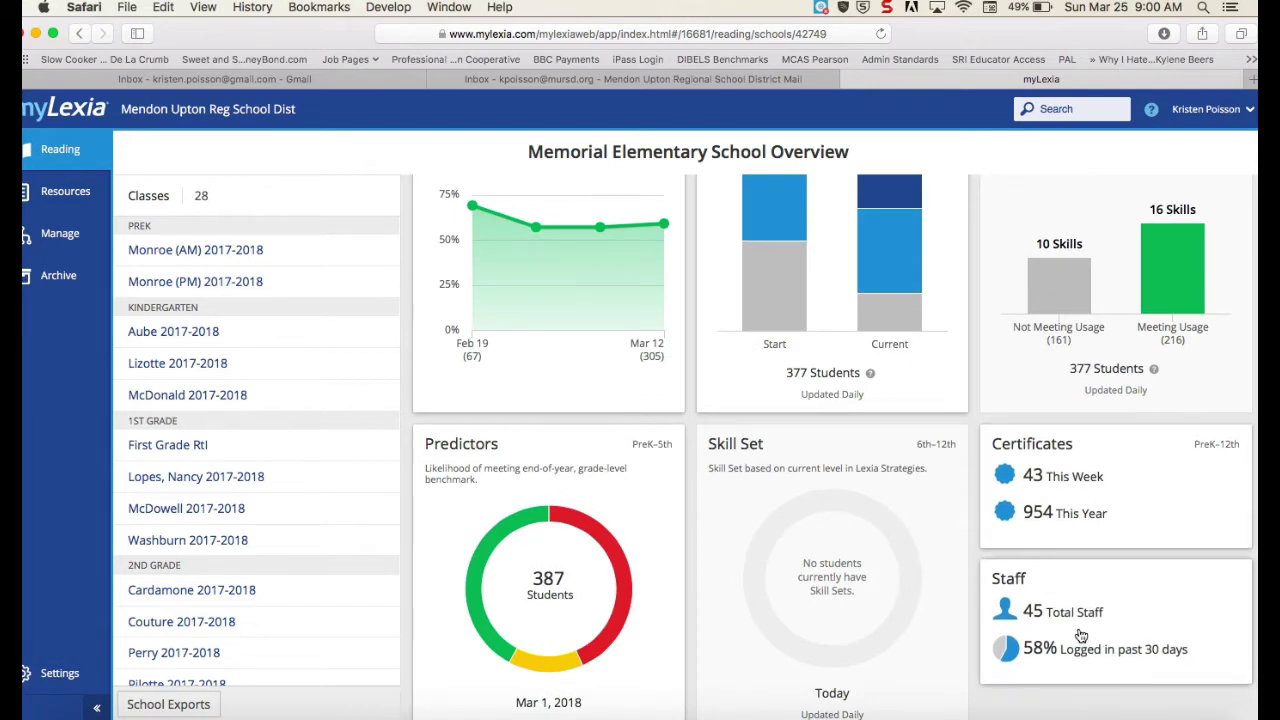
{"action": "scroll", "coordinate": [1080, 636], "scroll_direction": "up", "scroll_amount": 3}
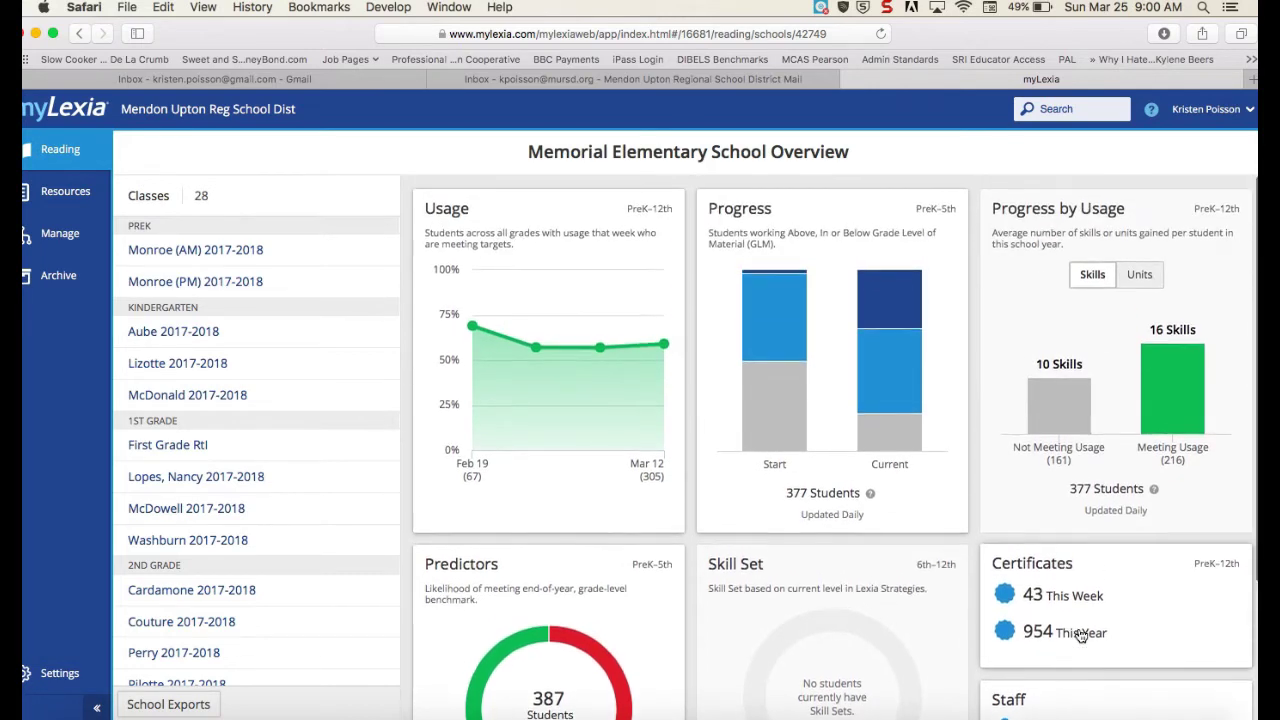
{"action": "mouse_move", "coordinate": [1152, 488]}
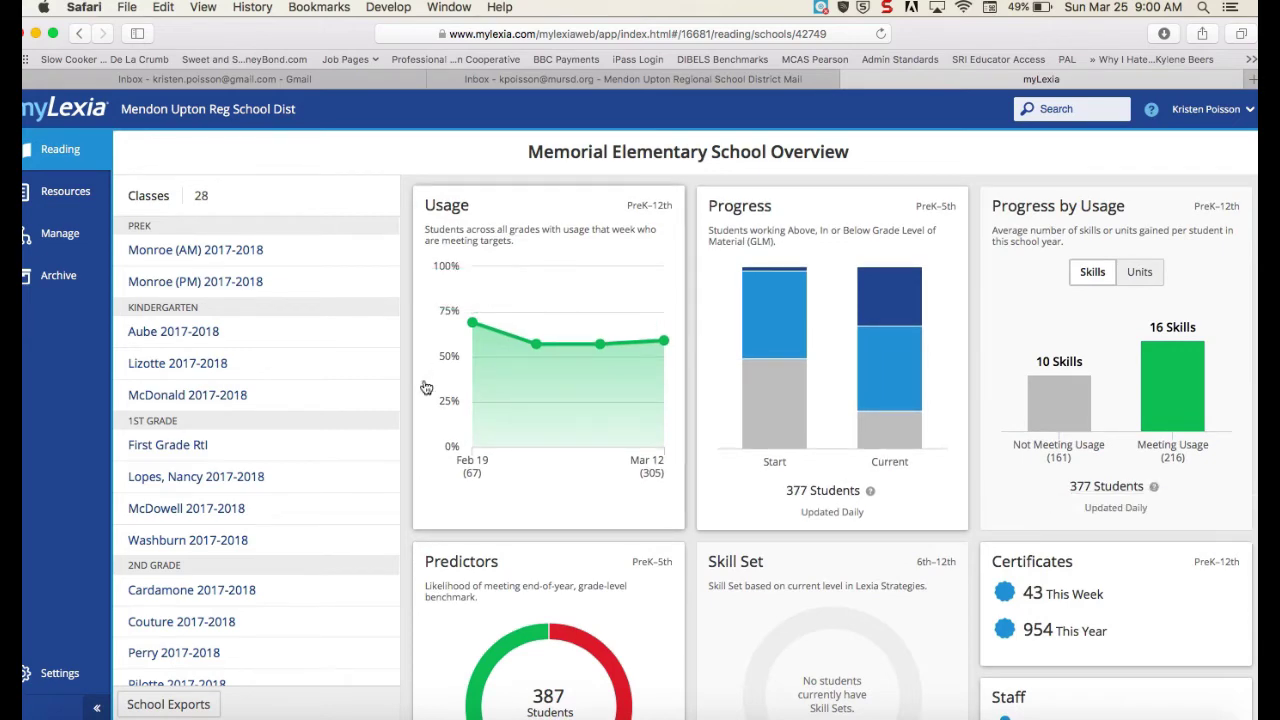
Step: Open the second class listed under 1st Grade and review the predictor, weekly usage and action columns for all its students
{"action": "left_click", "coordinate": [258, 480]}
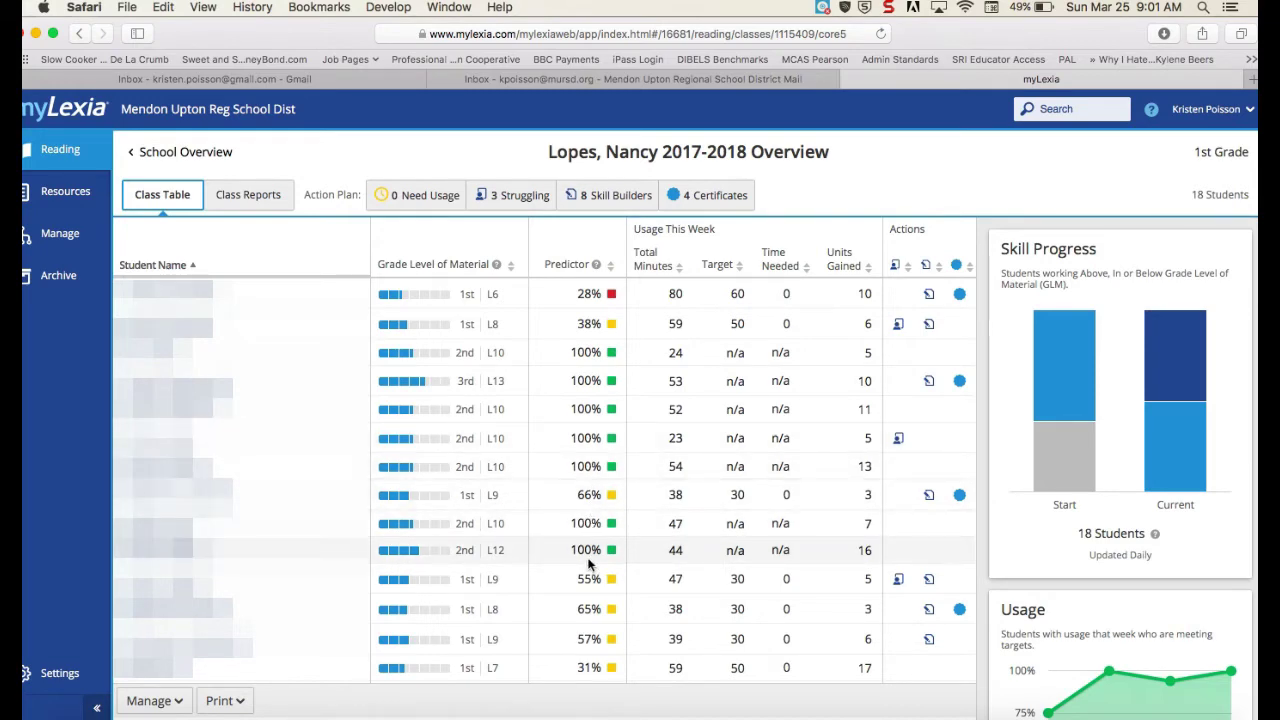
{"action": "scroll", "coordinate": [590, 562], "scroll_direction": "down", "scroll_amount": 2}
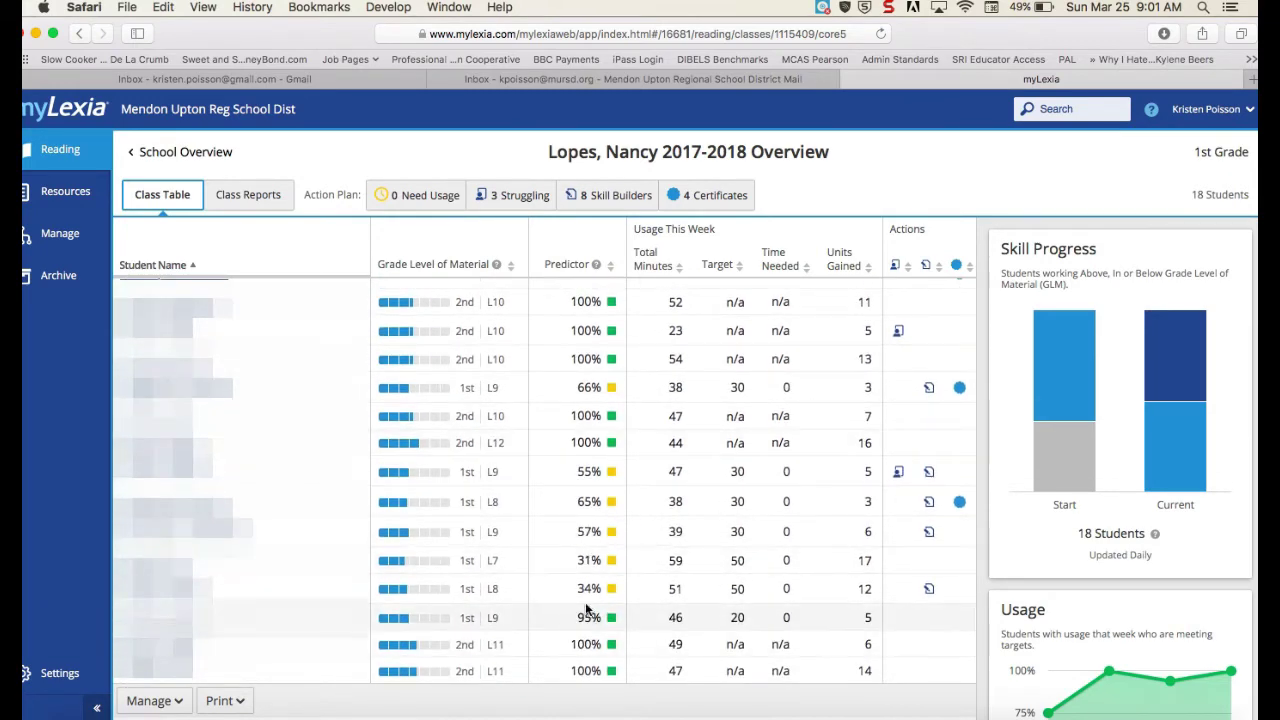
{"action": "scroll", "coordinate": [586, 605], "scroll_direction": "up", "scroll_amount": 2}
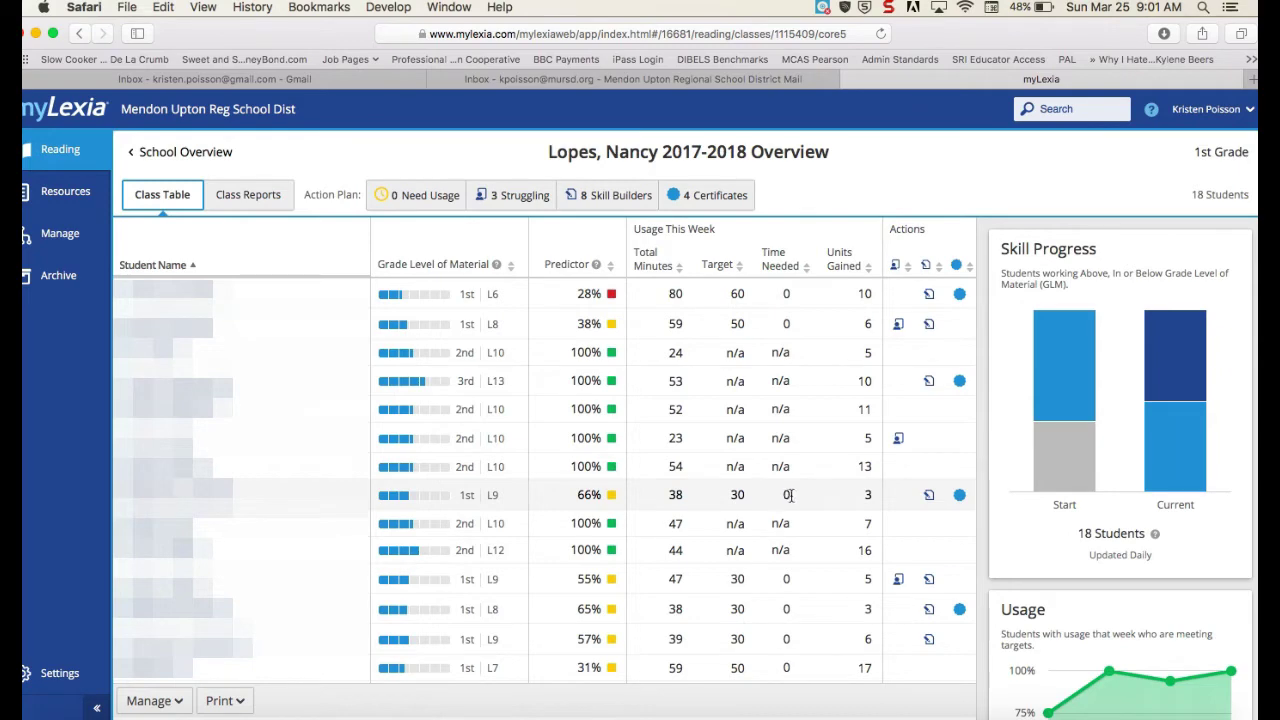
{"action": "scroll", "coordinate": [788, 495], "scroll_direction": "down", "scroll_amount": 3}
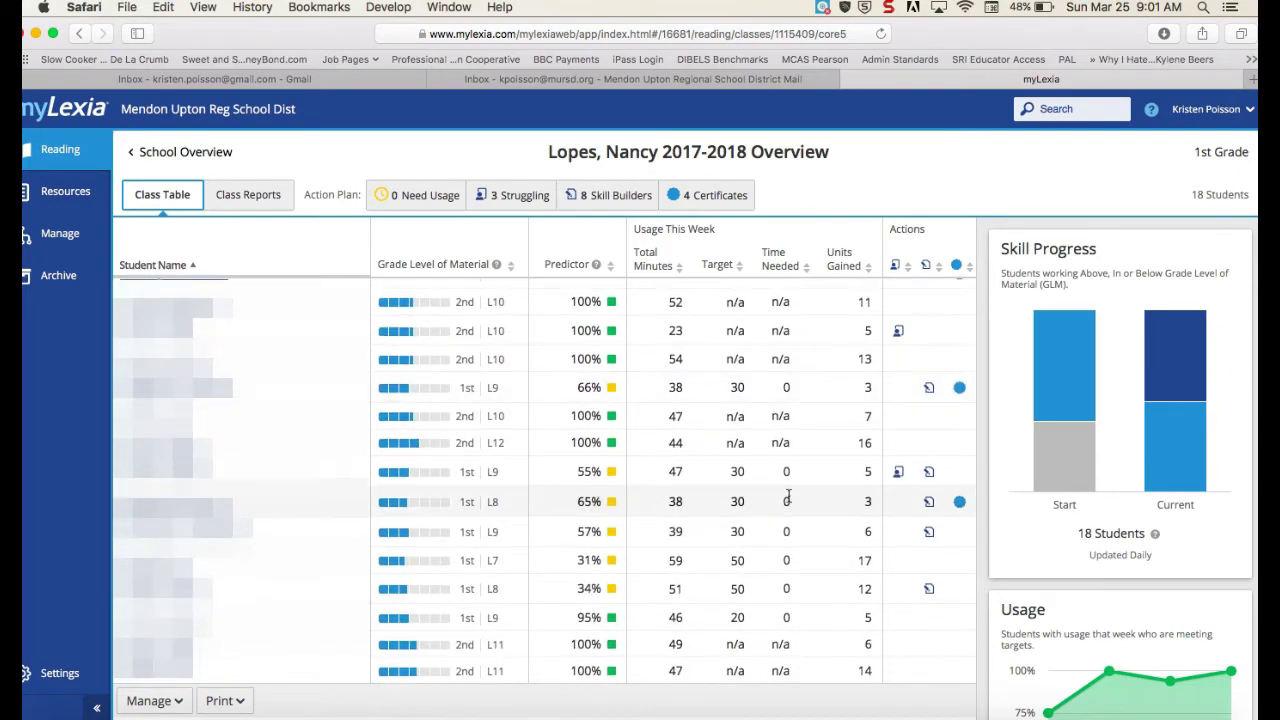
{"action": "scroll", "coordinate": [788, 495], "scroll_direction": "up", "scroll_amount": 3}
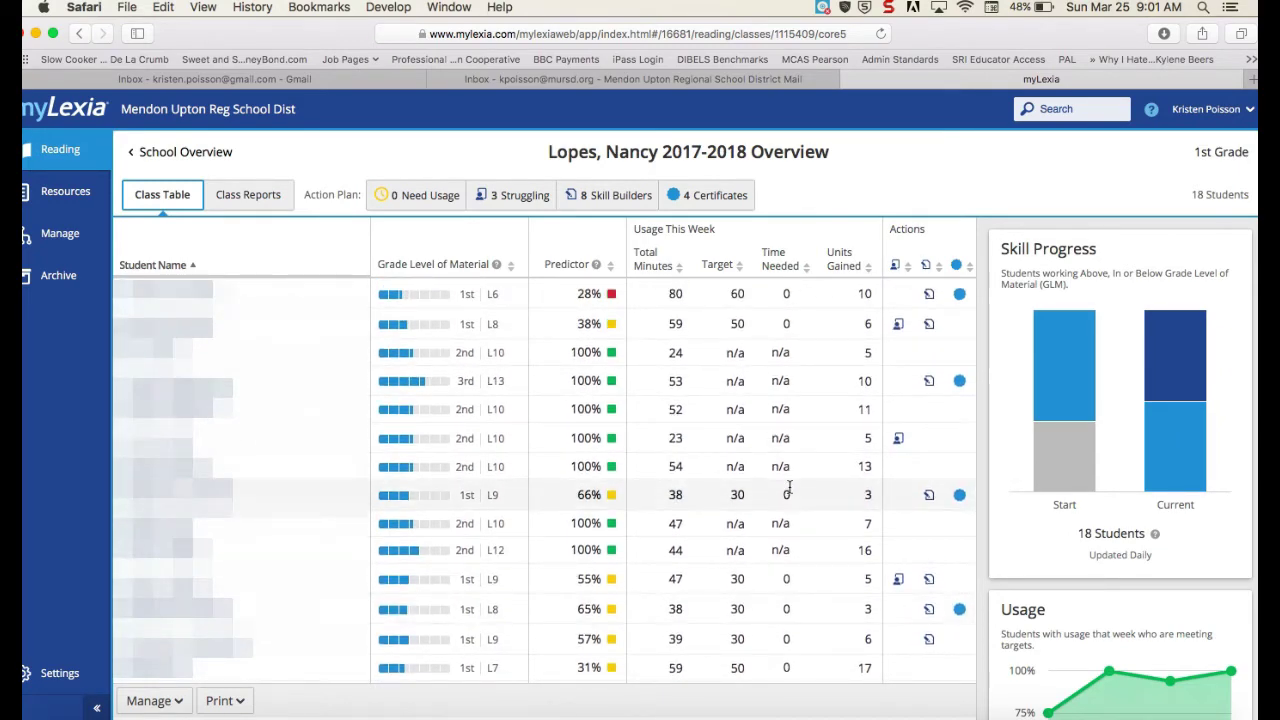
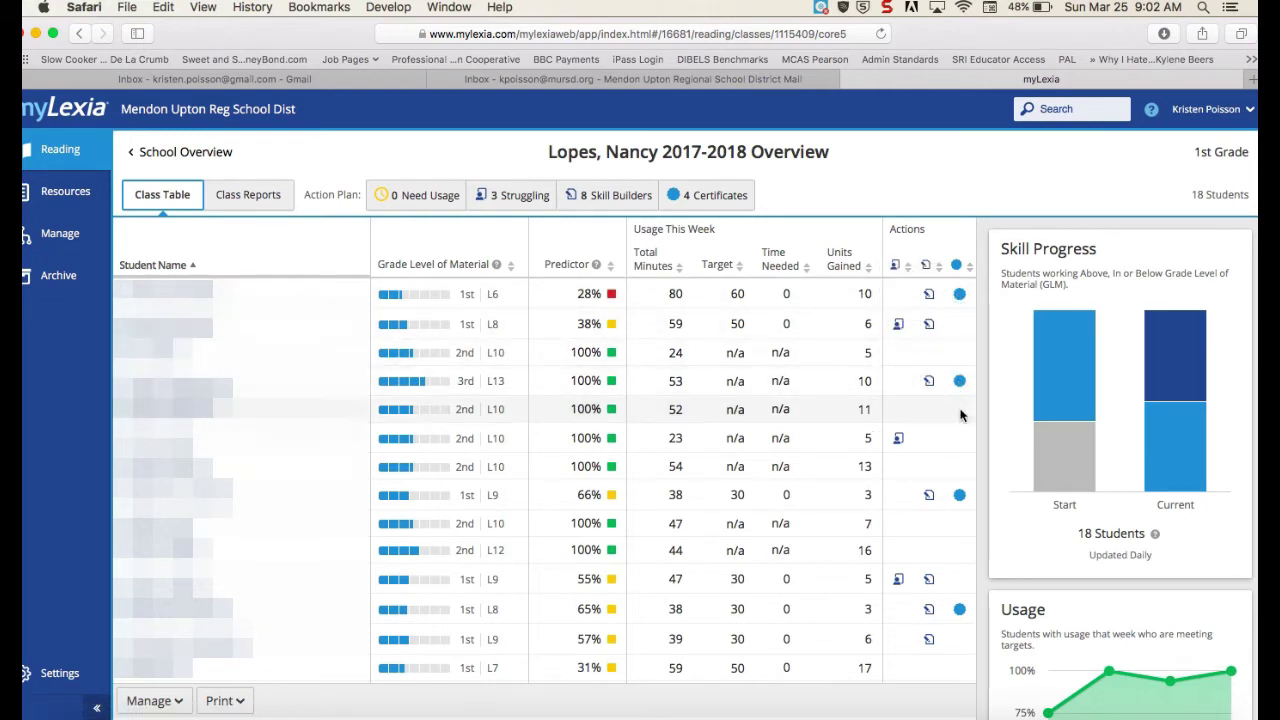
{"action": "mouse_move", "coordinate": [961, 497]}
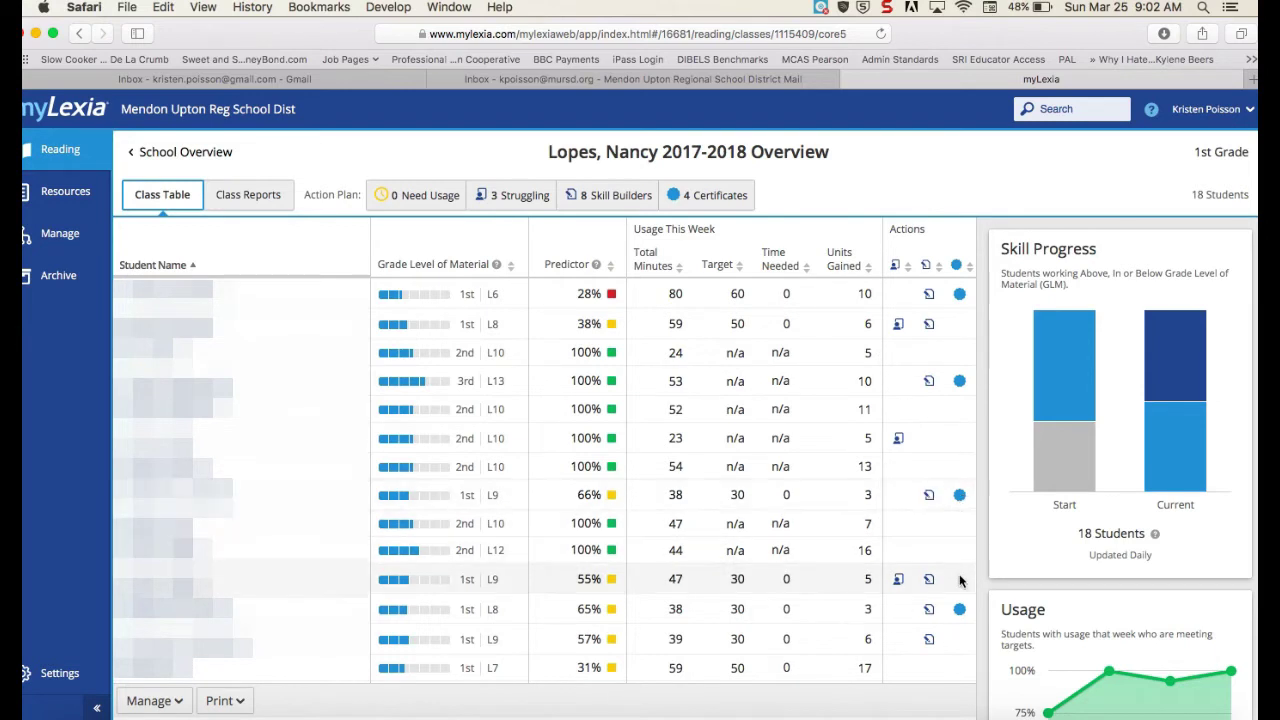
{"action": "mouse_move", "coordinate": [960, 614]}
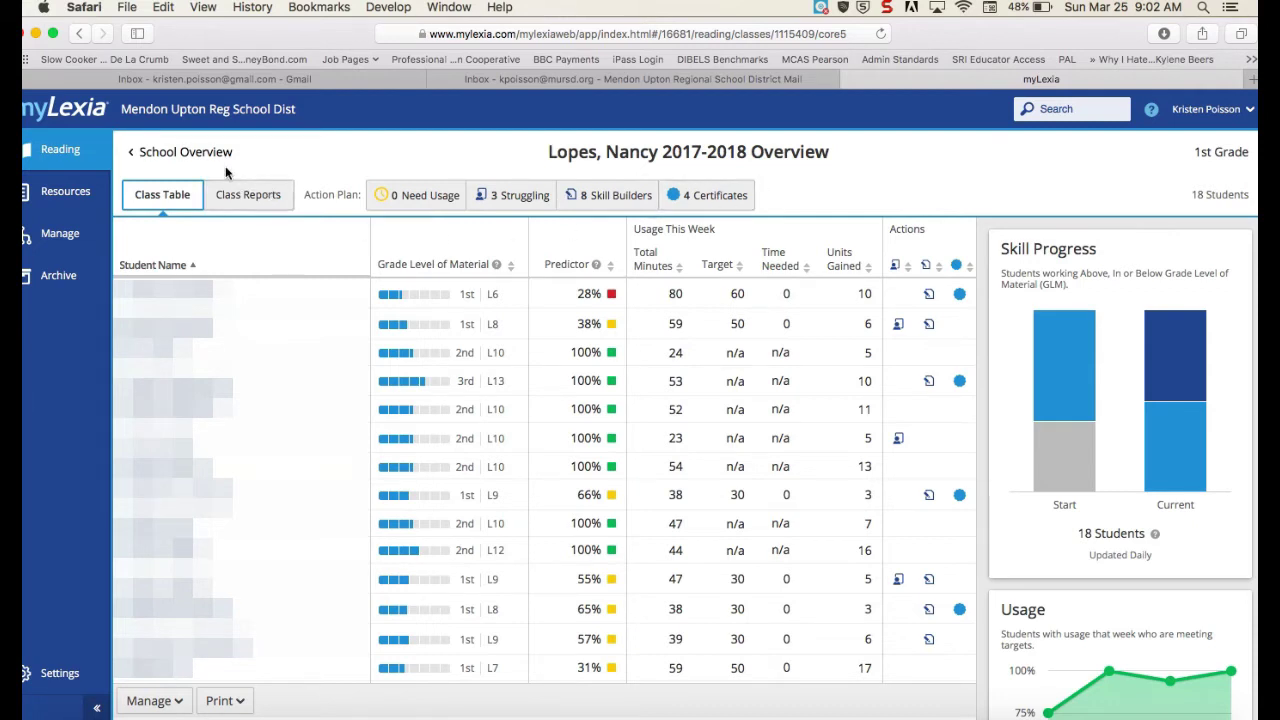
Step: Switch the 1st grade class to its class reports and open the Skill Progress report
{"action": "left_click", "coordinate": [272, 203]}
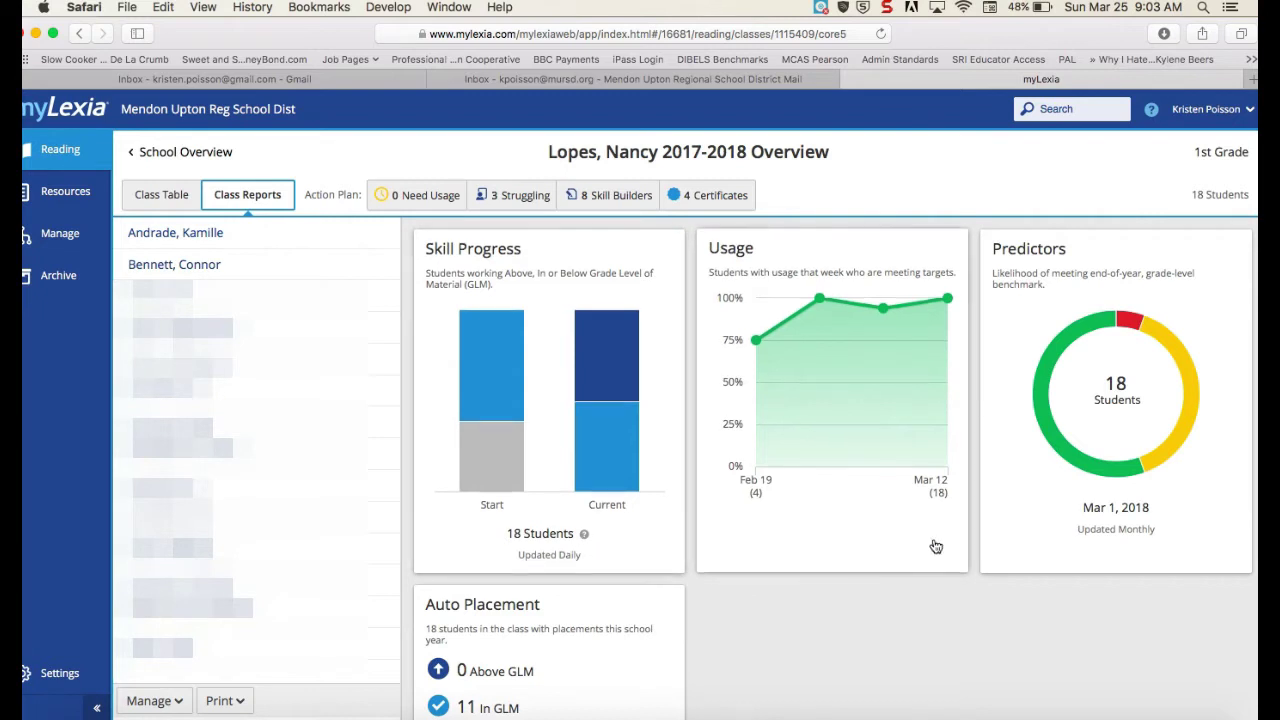
{"action": "left_click", "coordinate": [628, 539]}
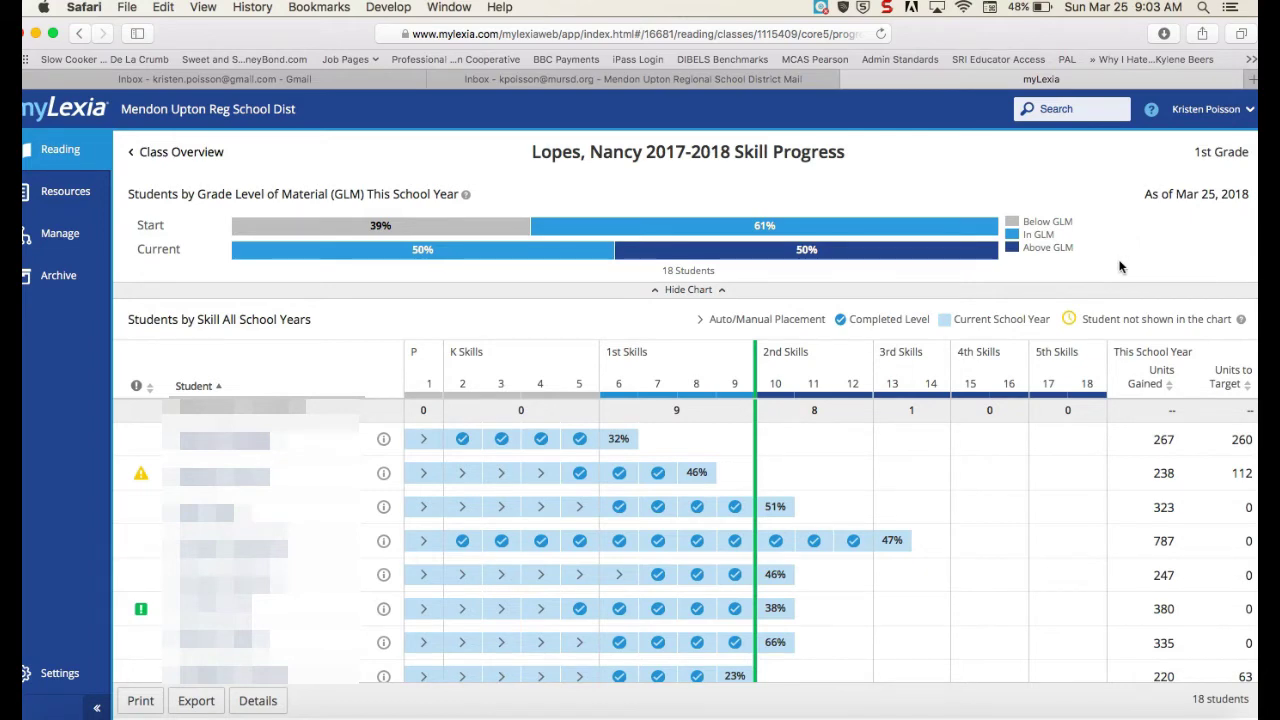
{"action": "scroll", "coordinate": [974, 497], "scroll_direction": "down", "scroll_amount": 2}
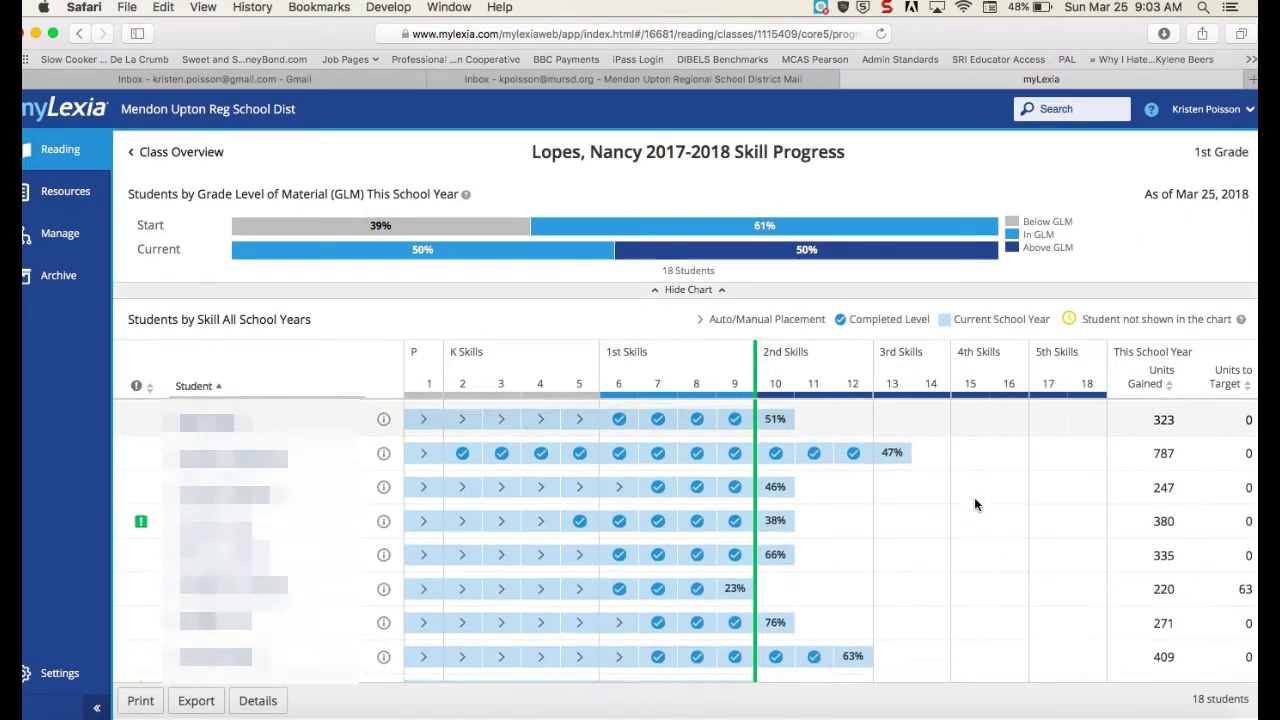
{"action": "scroll", "coordinate": [974, 497], "scroll_direction": "up", "scroll_amount": 1}
{"action": "scroll", "coordinate": [974, 497], "scroll_direction": "up", "scroll_amount": 1}
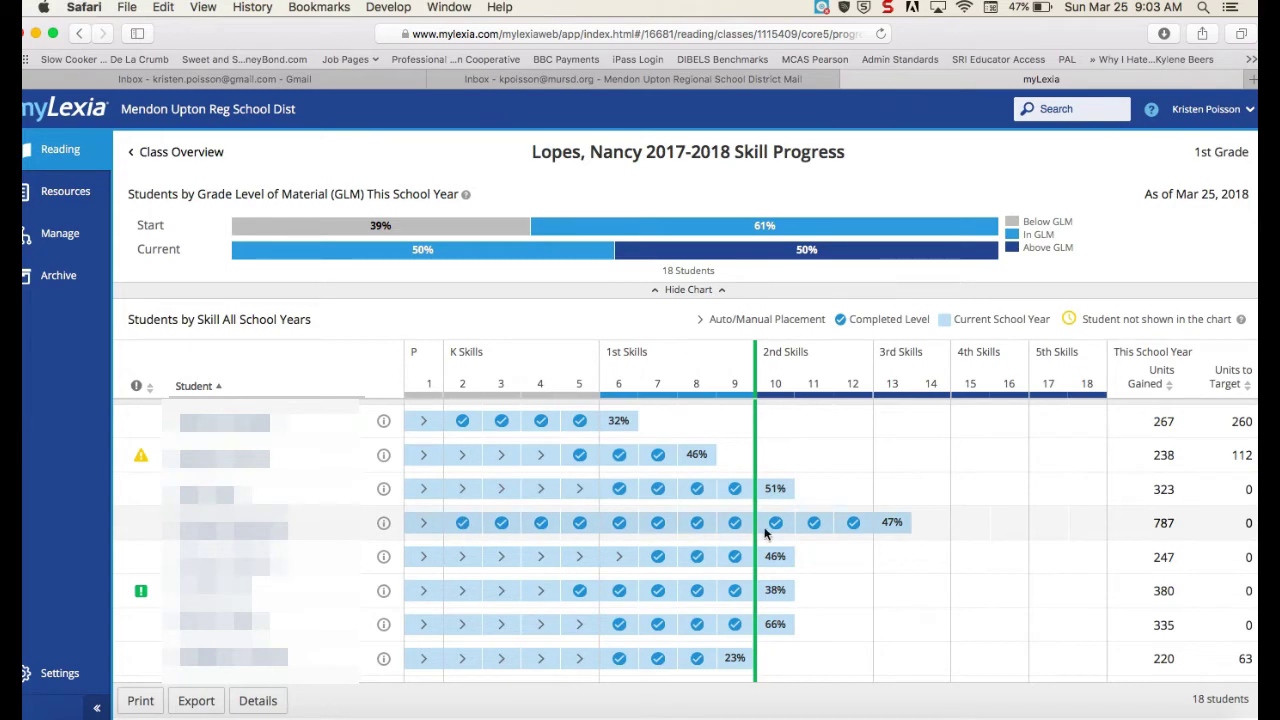
Step: Compare every student's completed levels with the green line after level 9 in the skill chart, and return to the class overview
{"action": "scroll", "coordinate": [661, 627], "scroll_direction": "down", "scroll_amount": 5}
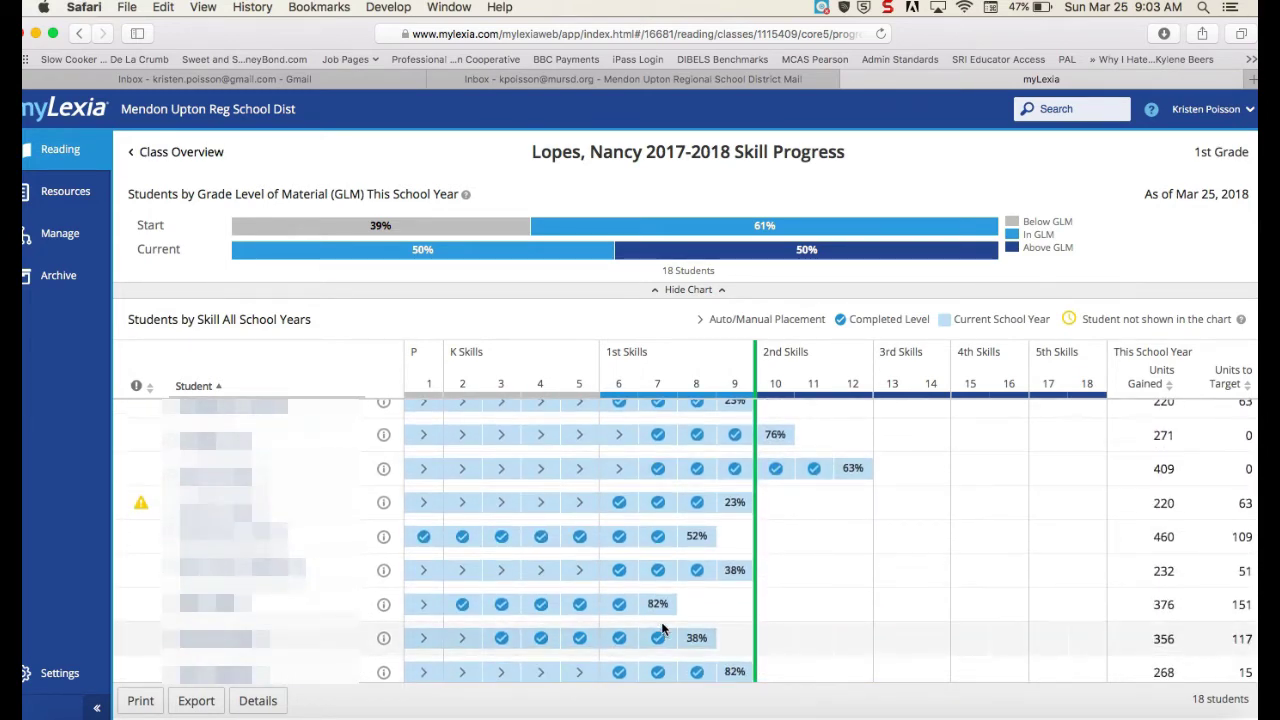
{"action": "scroll", "coordinate": [661, 627], "scroll_direction": "down", "scroll_amount": 2}
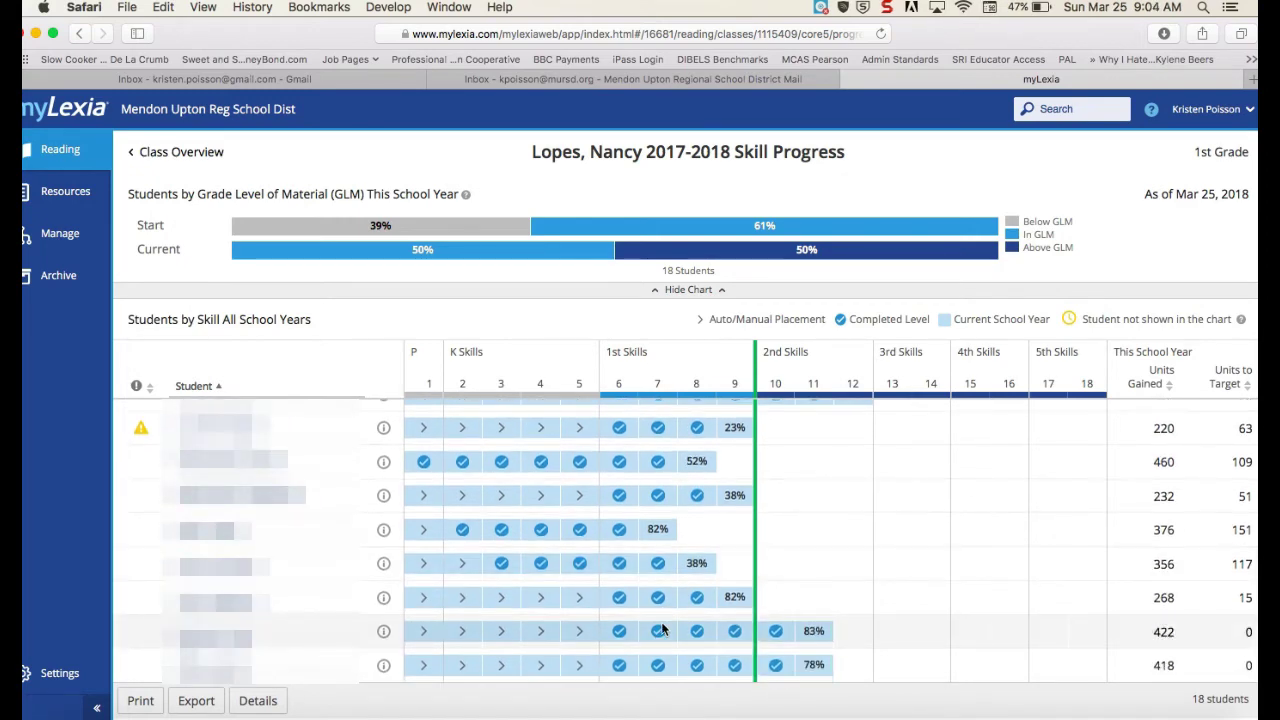
{"action": "scroll", "coordinate": [661, 627], "scroll_direction": "up", "scroll_amount": 7}
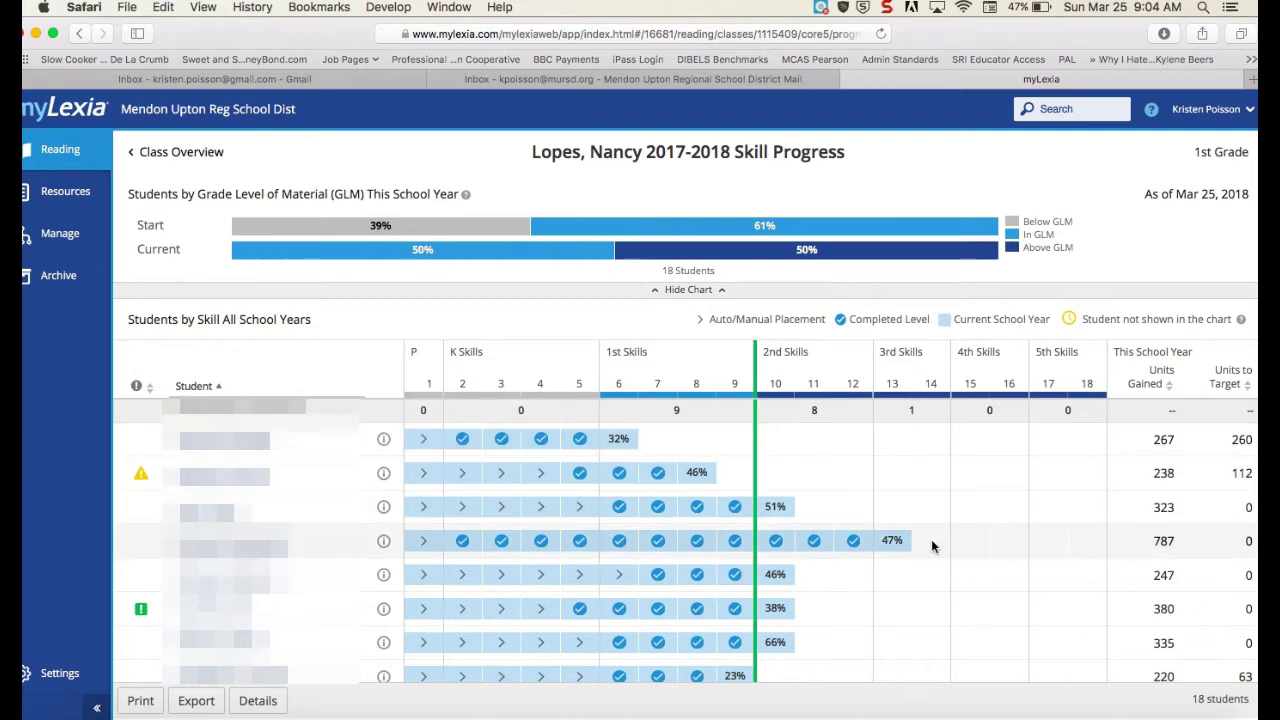
{"action": "scroll", "coordinate": [931, 546], "scroll_direction": "down", "scroll_amount": 3}
{"action": "scroll", "coordinate": [931, 546], "scroll_direction": "down", "scroll_amount": 1}
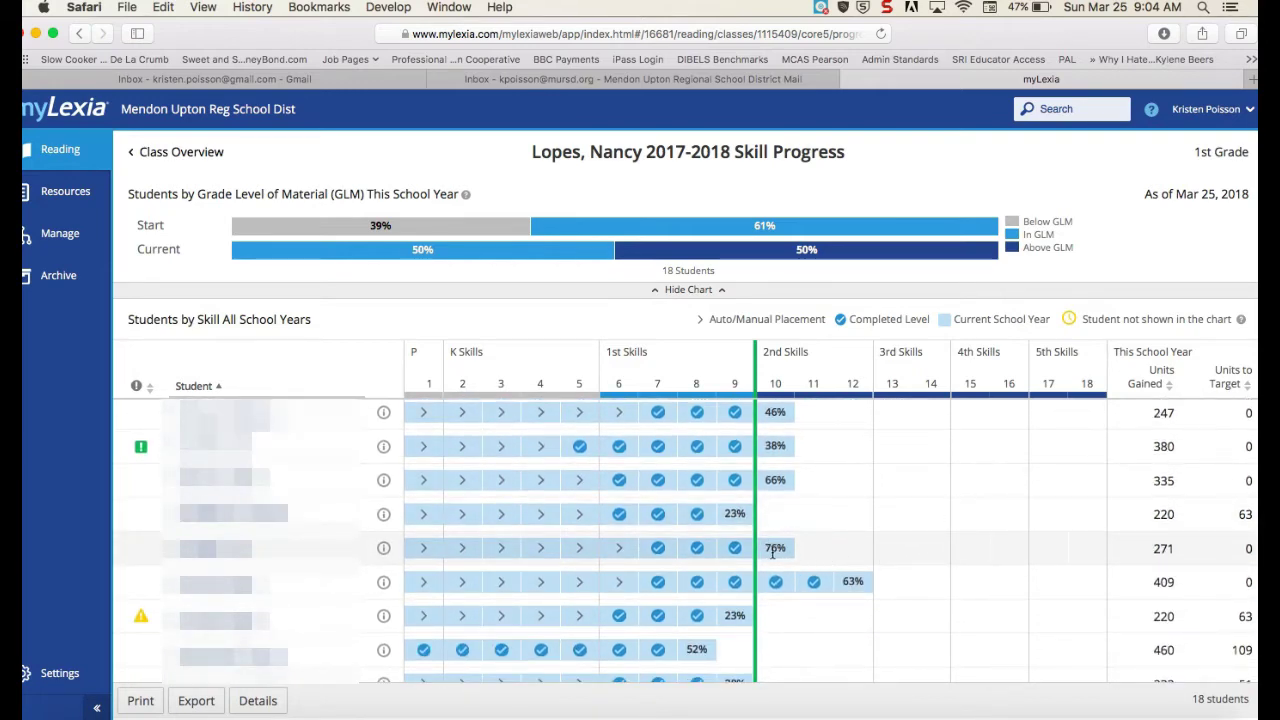
{"action": "scroll", "coordinate": [781, 549], "scroll_direction": "down", "scroll_amount": 5}
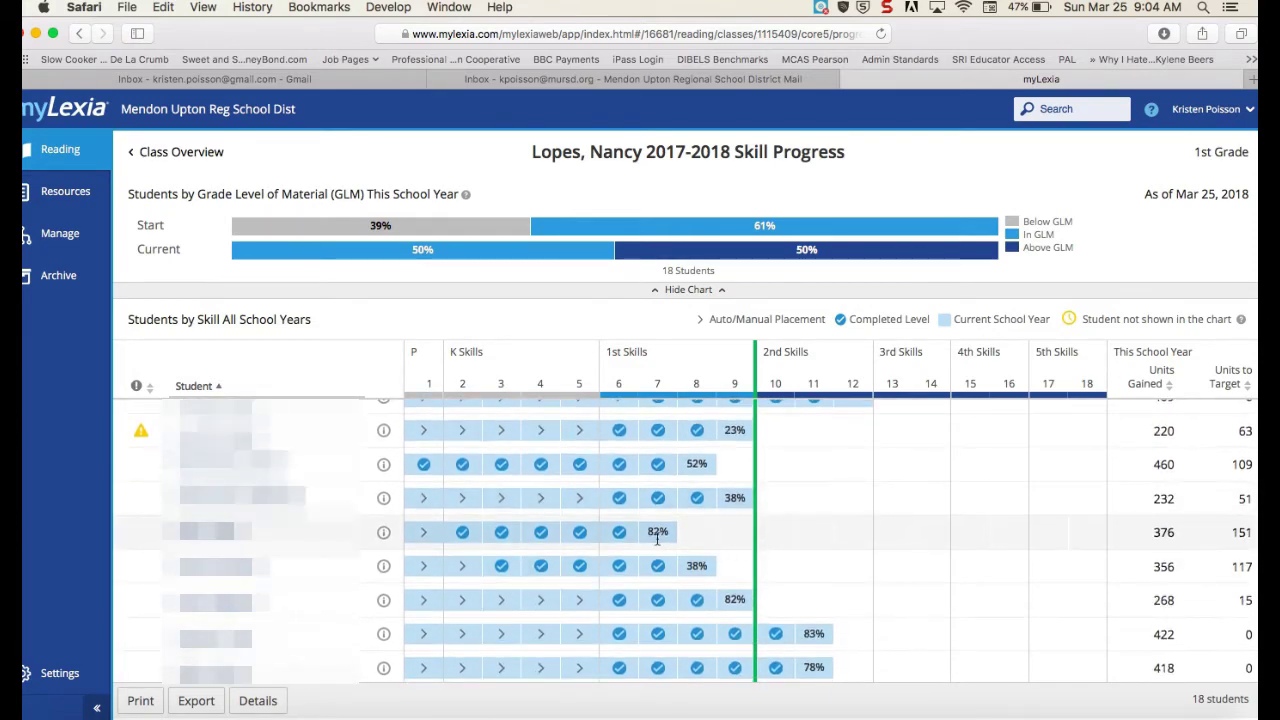
{"action": "scroll", "coordinate": [751, 571], "scroll_direction": "up", "scroll_amount": 3}
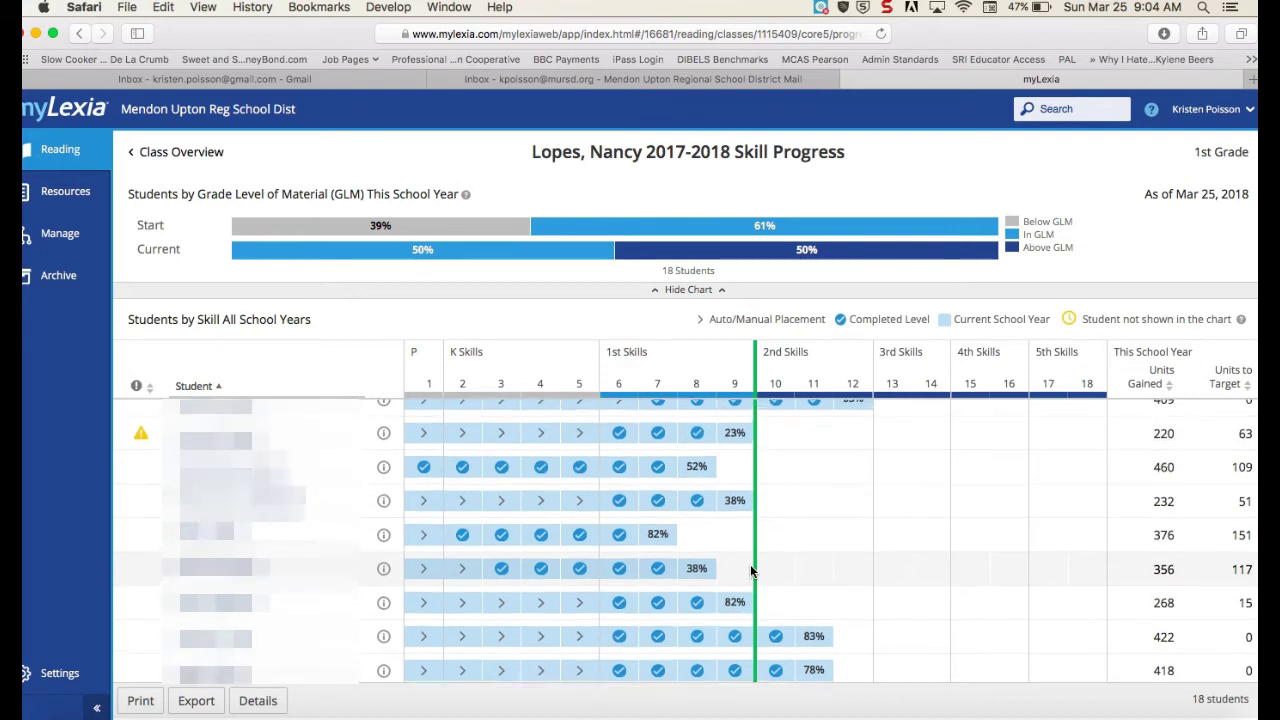
{"action": "scroll", "coordinate": [751, 571], "scroll_direction": "up", "scroll_amount": 4}
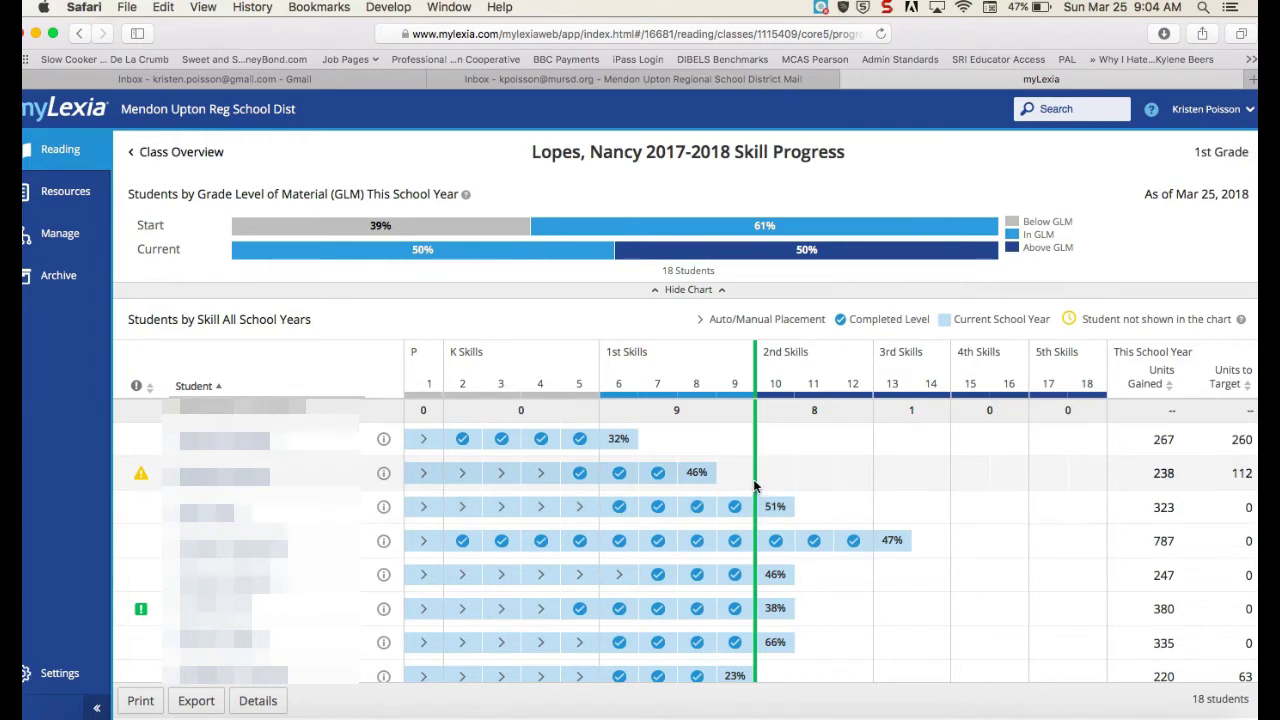
{"action": "scroll", "coordinate": [755, 510], "scroll_direction": "down", "scroll_amount": 3}
{"action": "scroll", "coordinate": [755, 510], "scroll_direction": "down", "scroll_amount": 2}
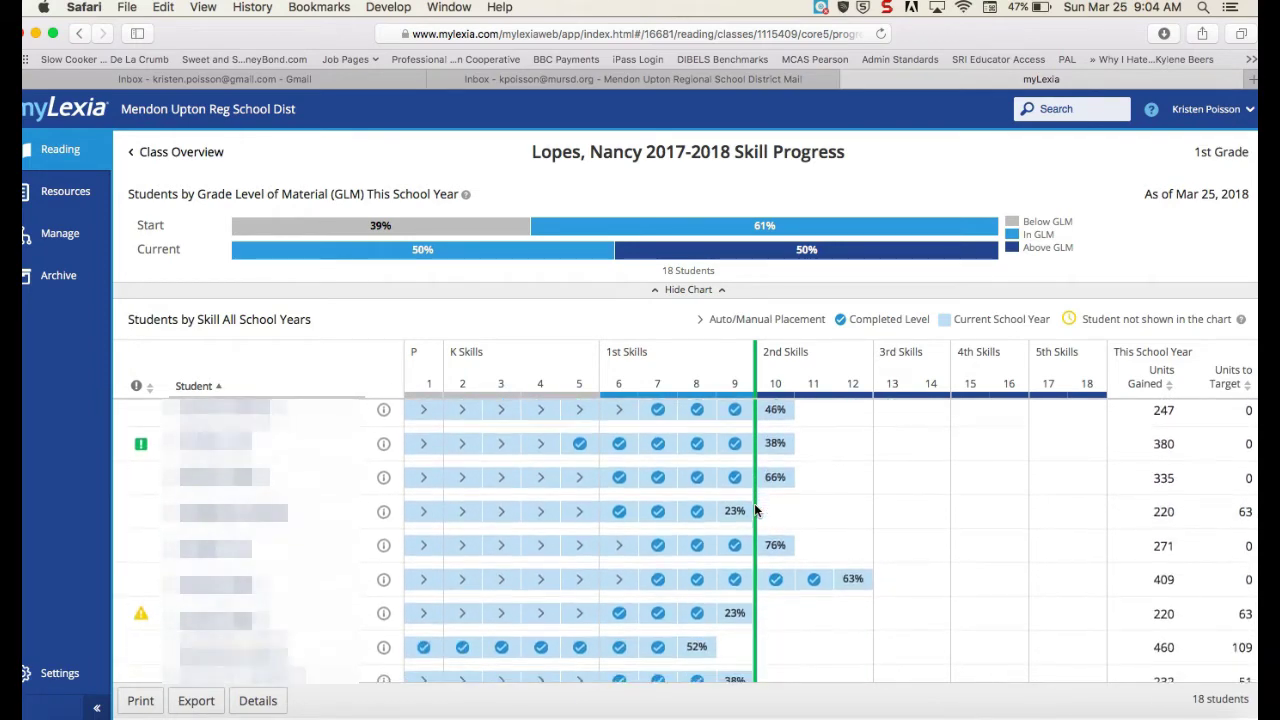
{"action": "scroll", "coordinate": [755, 510], "scroll_direction": "down", "scroll_amount": 5}
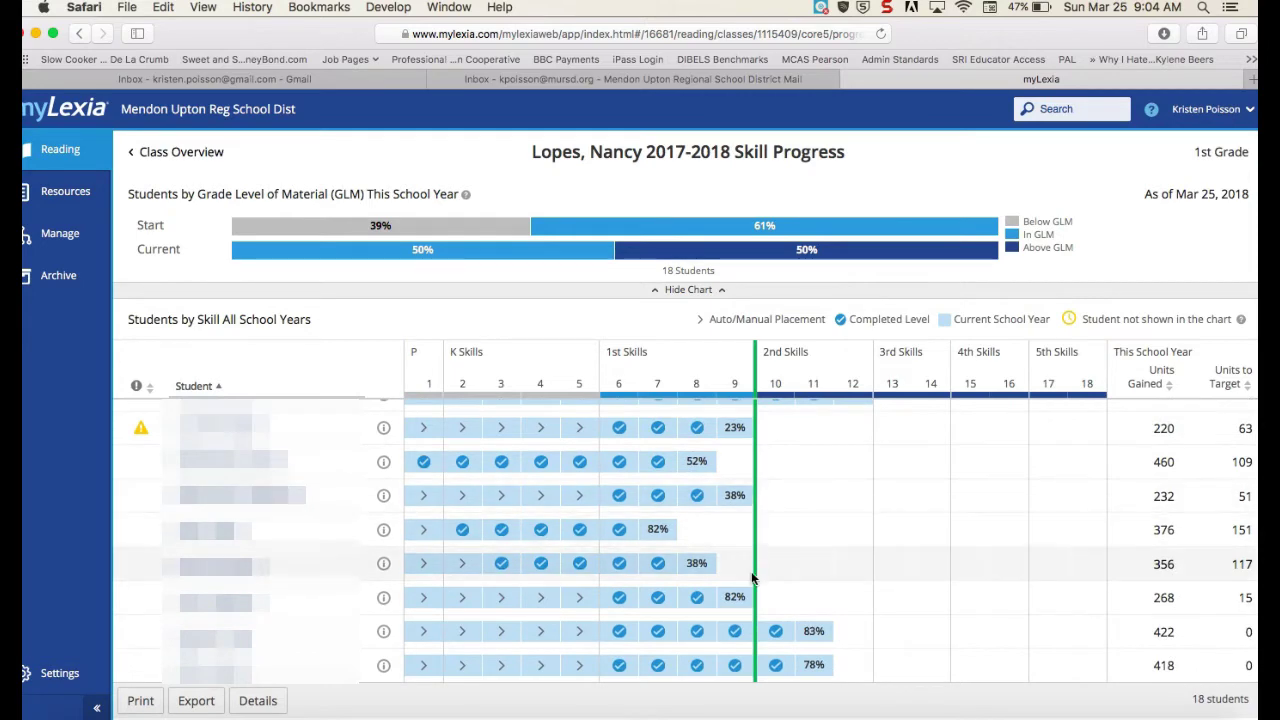
{"action": "scroll", "coordinate": [753, 578], "scroll_direction": "up", "scroll_amount": 7}
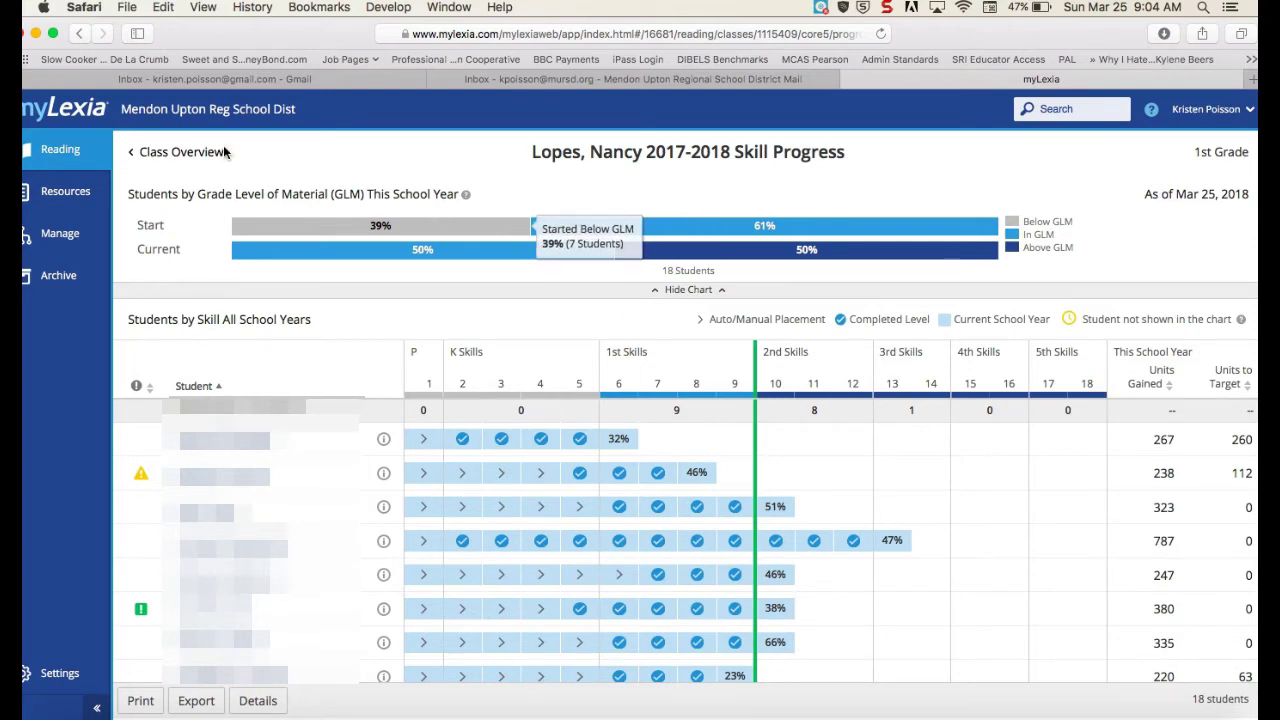
{"action": "left_click", "coordinate": [179, 156]}
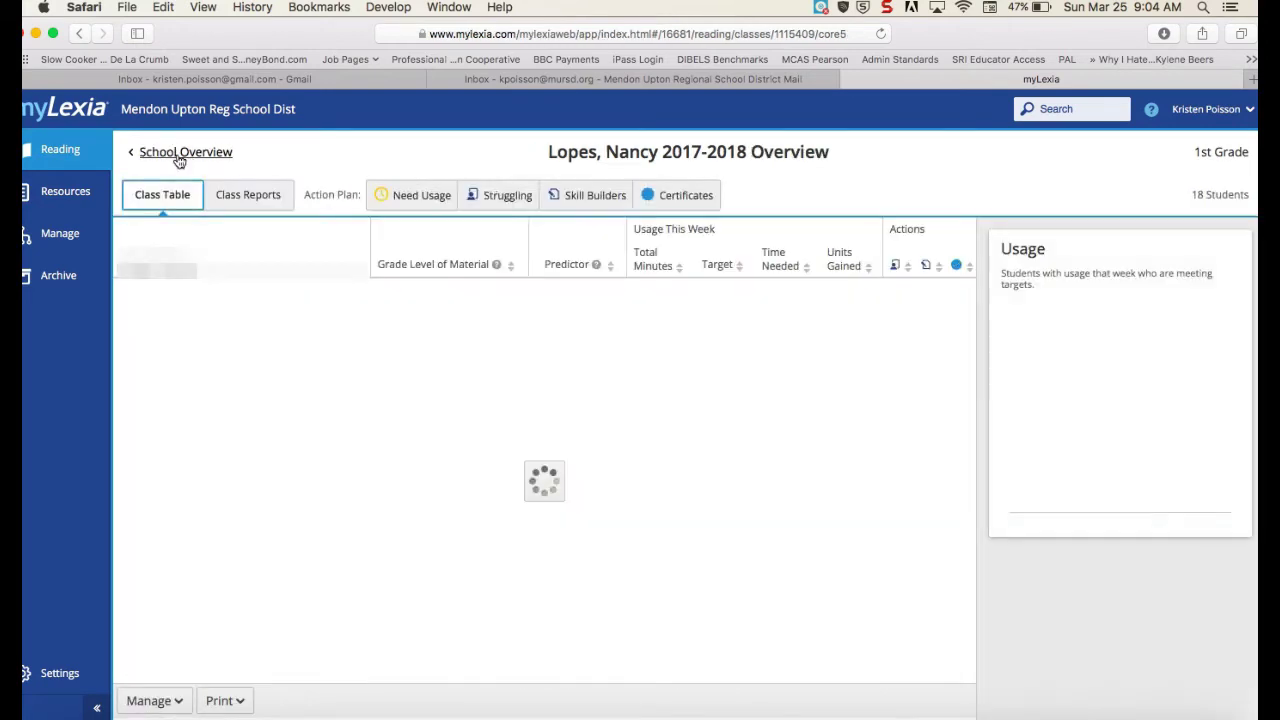
Step: Switch the 1st grade class to its class reports, open the Usage report and review every student's percentage of weeks meeting usage
{"action": "left_click", "coordinate": [224, 199]}
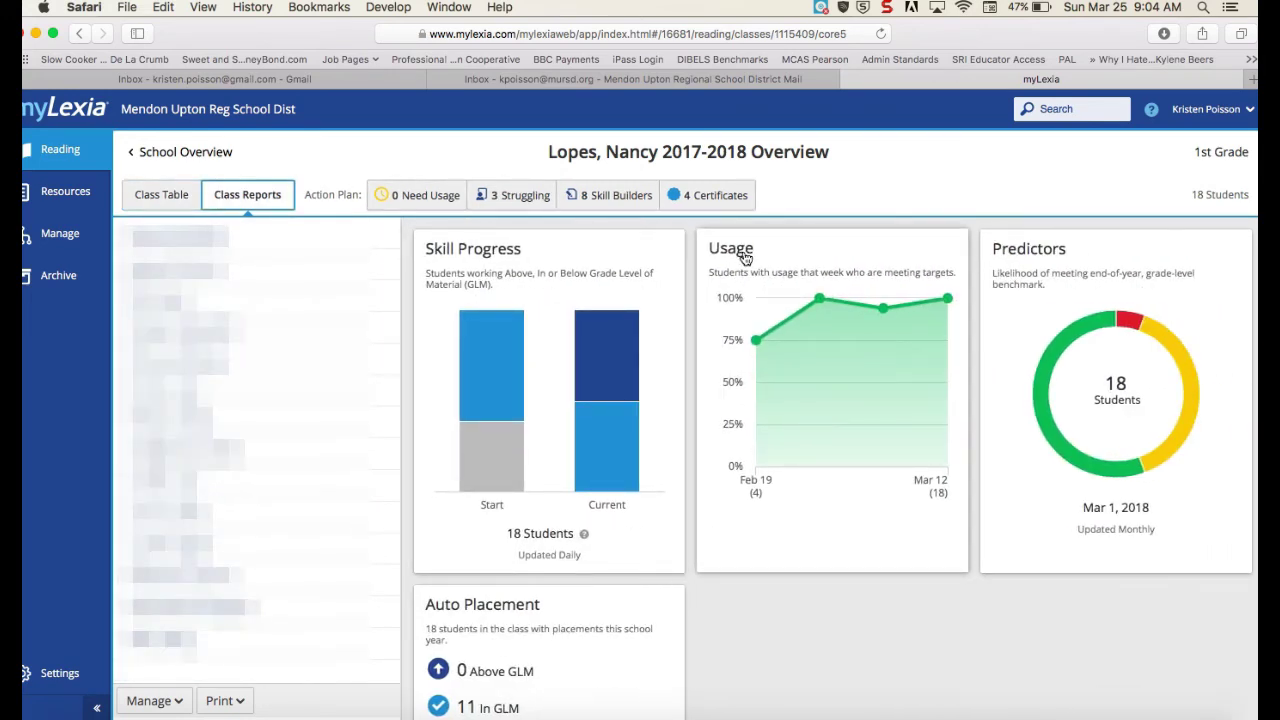
{"action": "left_click", "coordinate": [744, 258]}
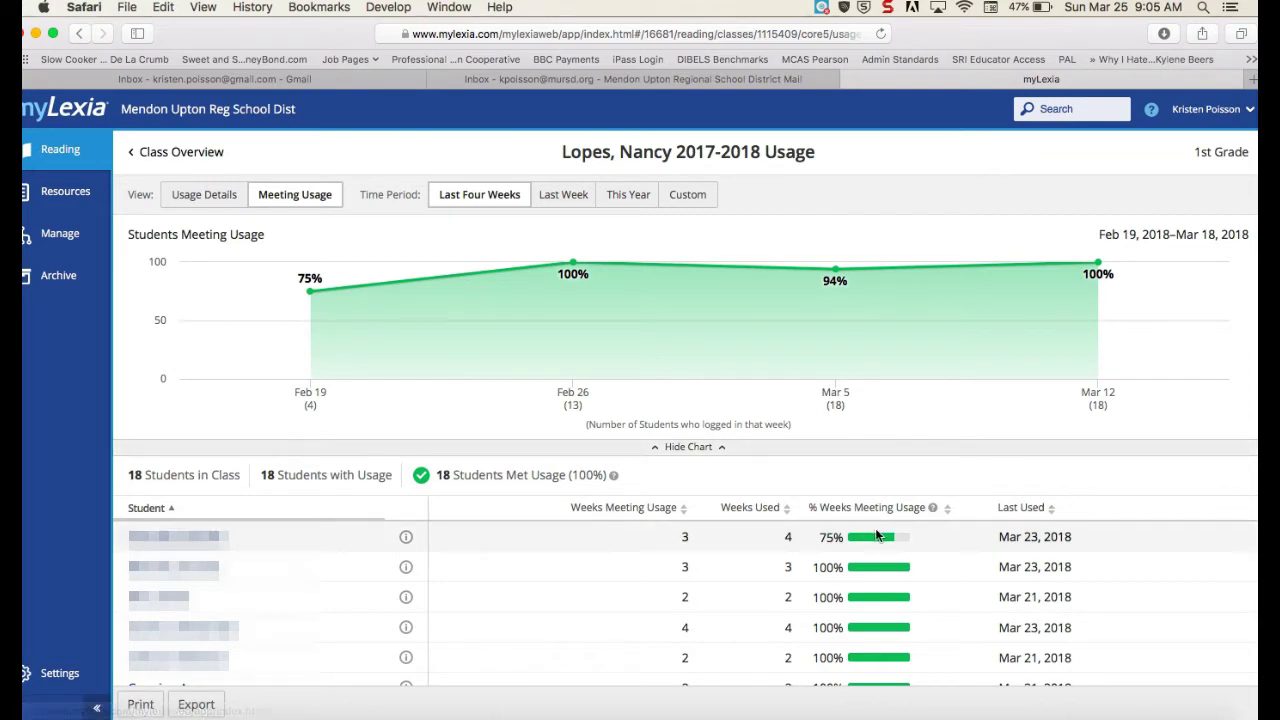
{"action": "scroll", "coordinate": [676, 577], "scroll_direction": "down", "scroll_amount": 10}
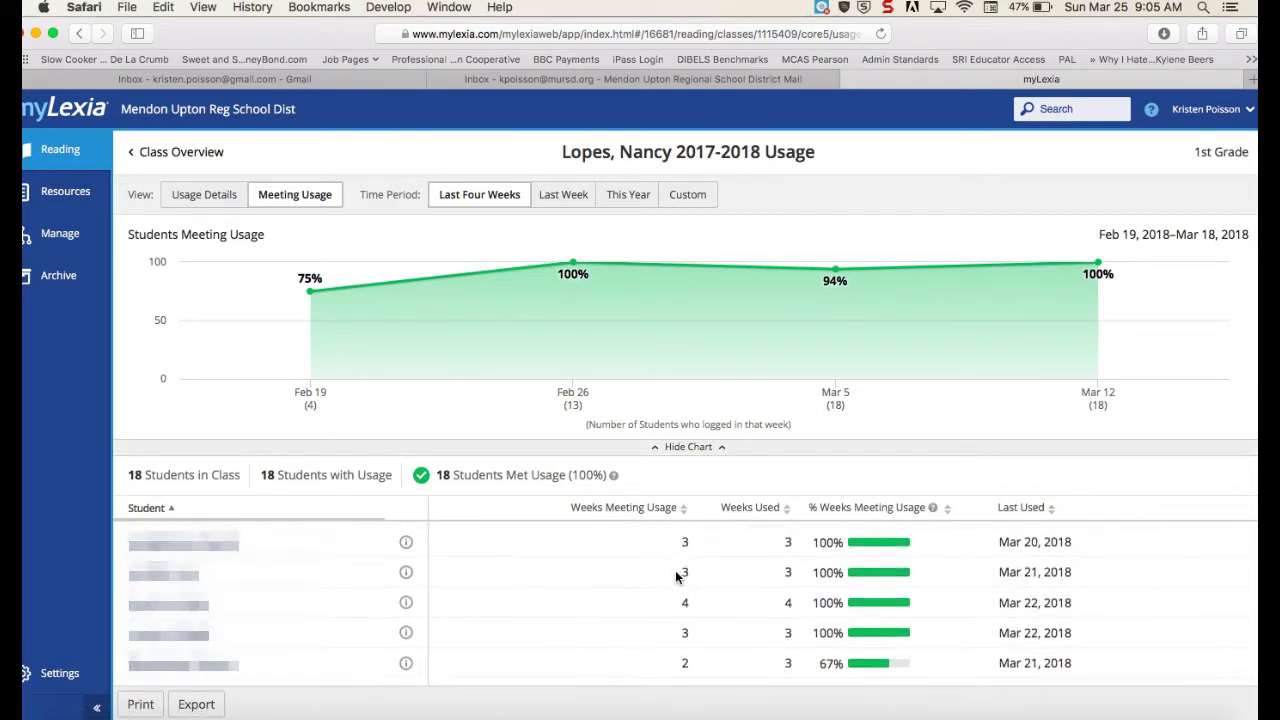
{"action": "scroll", "coordinate": [676, 577], "scroll_direction": "down", "scroll_amount": 1}
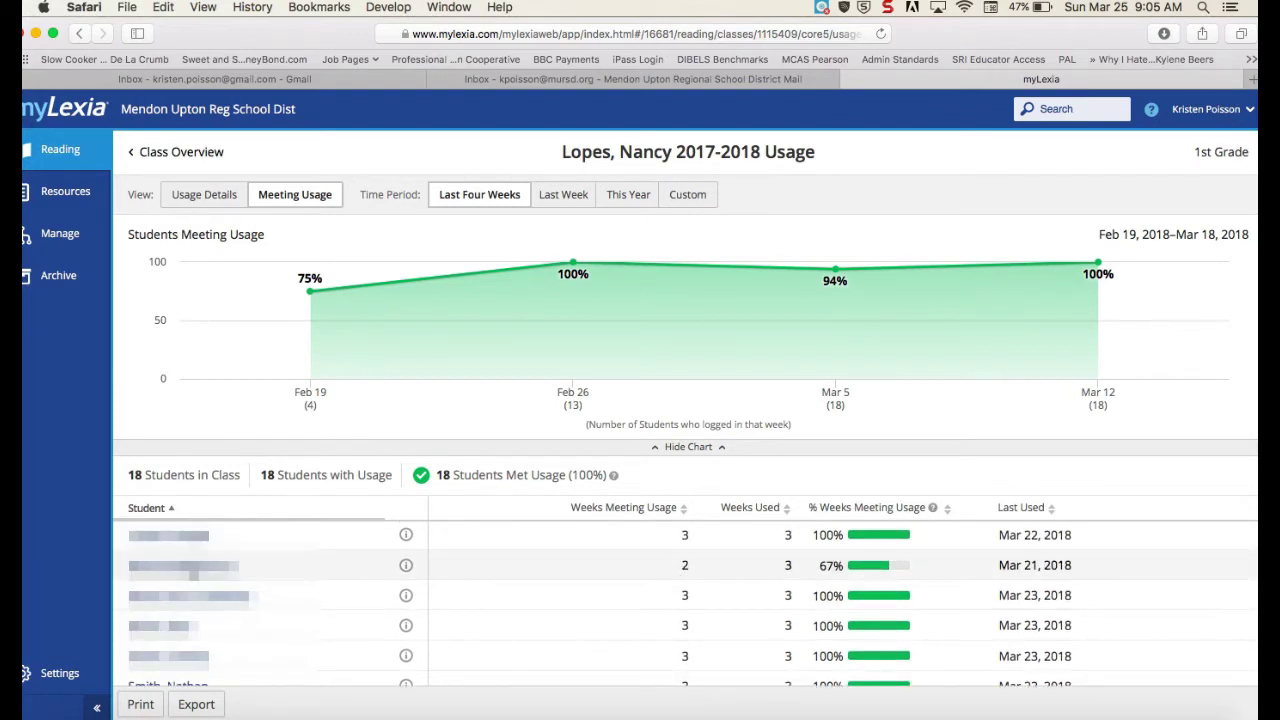
Step: Open the individual usage report of the student at 67% weeks meeting usage and check the weekly minutes against the targets
{"action": "left_click", "coordinate": [190, 566]}
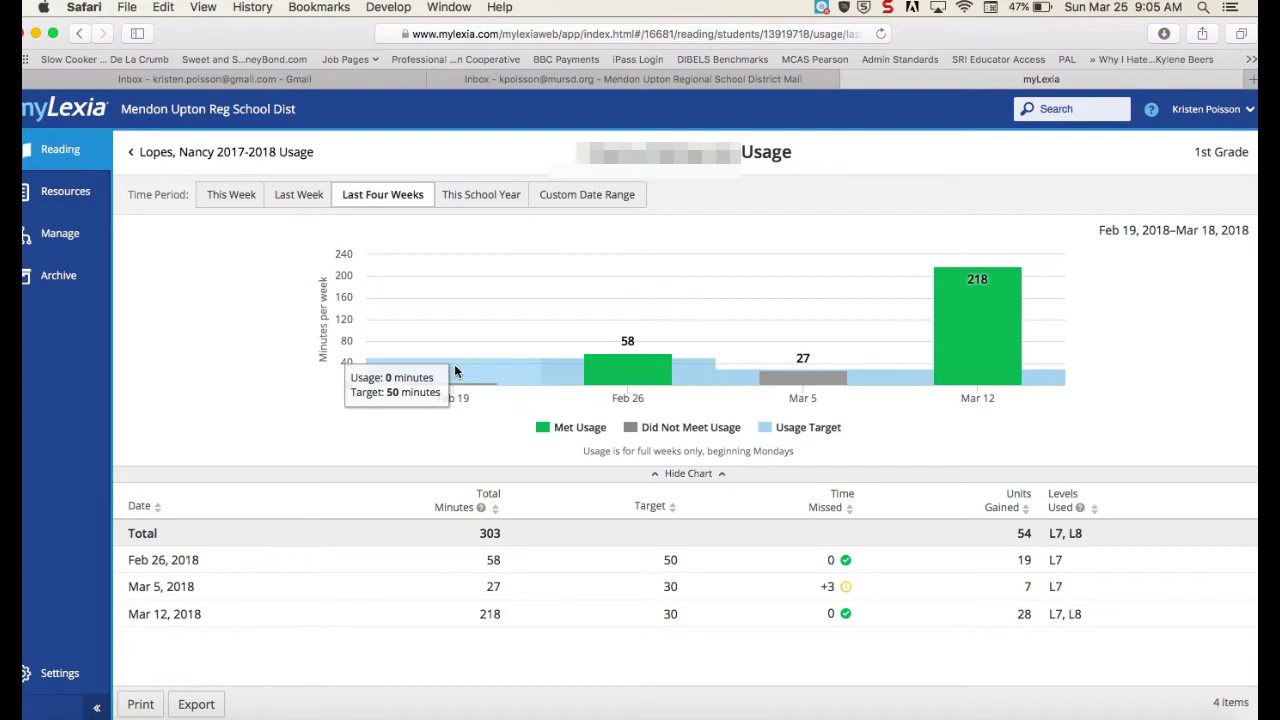
{"action": "mouse_move", "coordinate": [643, 318]}
{"action": "mouse_move", "coordinate": [443, 381]}
Step: View the student's usage for This School Year and for Last Week, and examine the daily minutes
{"action": "left_click", "coordinate": [509, 204]}
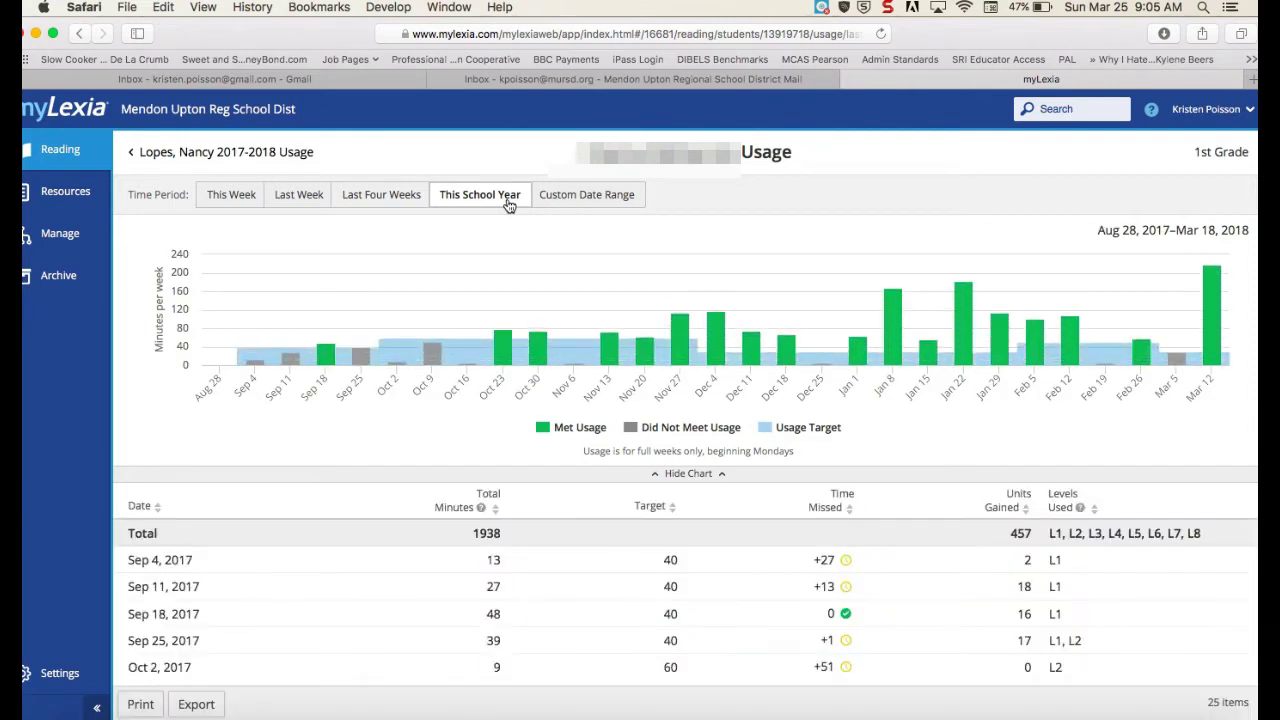
{"action": "left_click", "coordinate": [305, 197]}
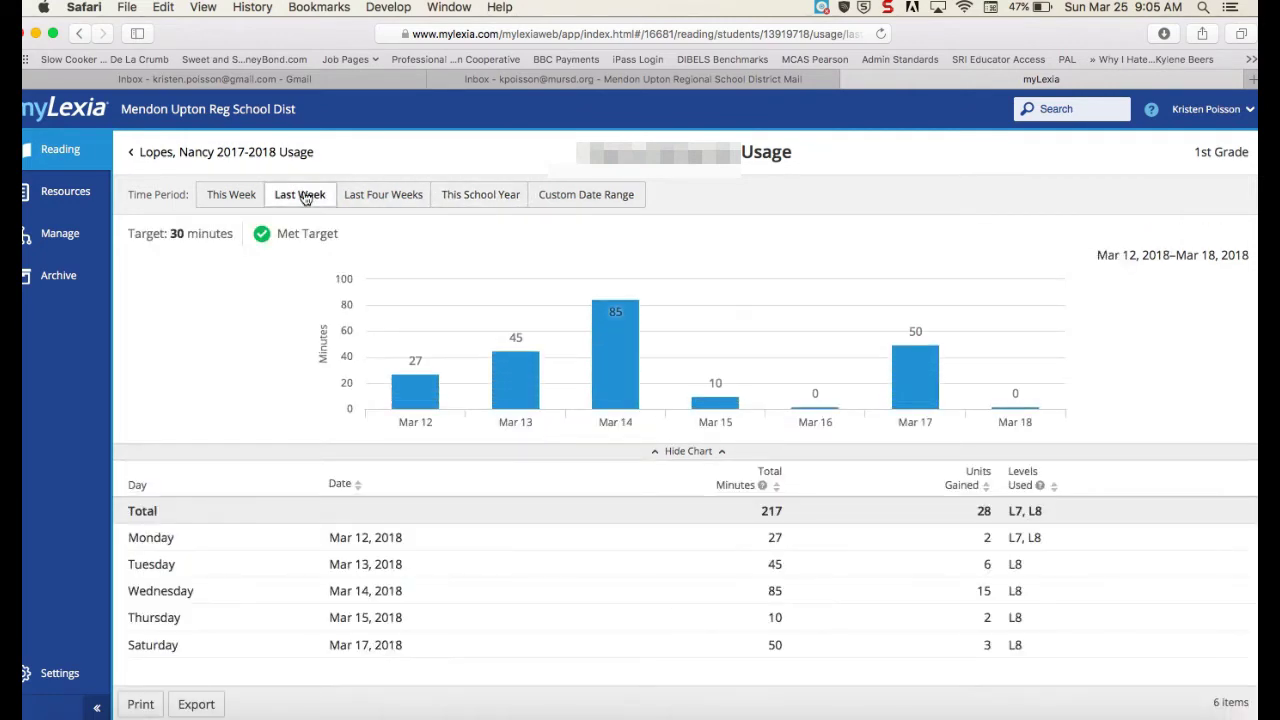
{"action": "mouse_move", "coordinate": [613, 343]}
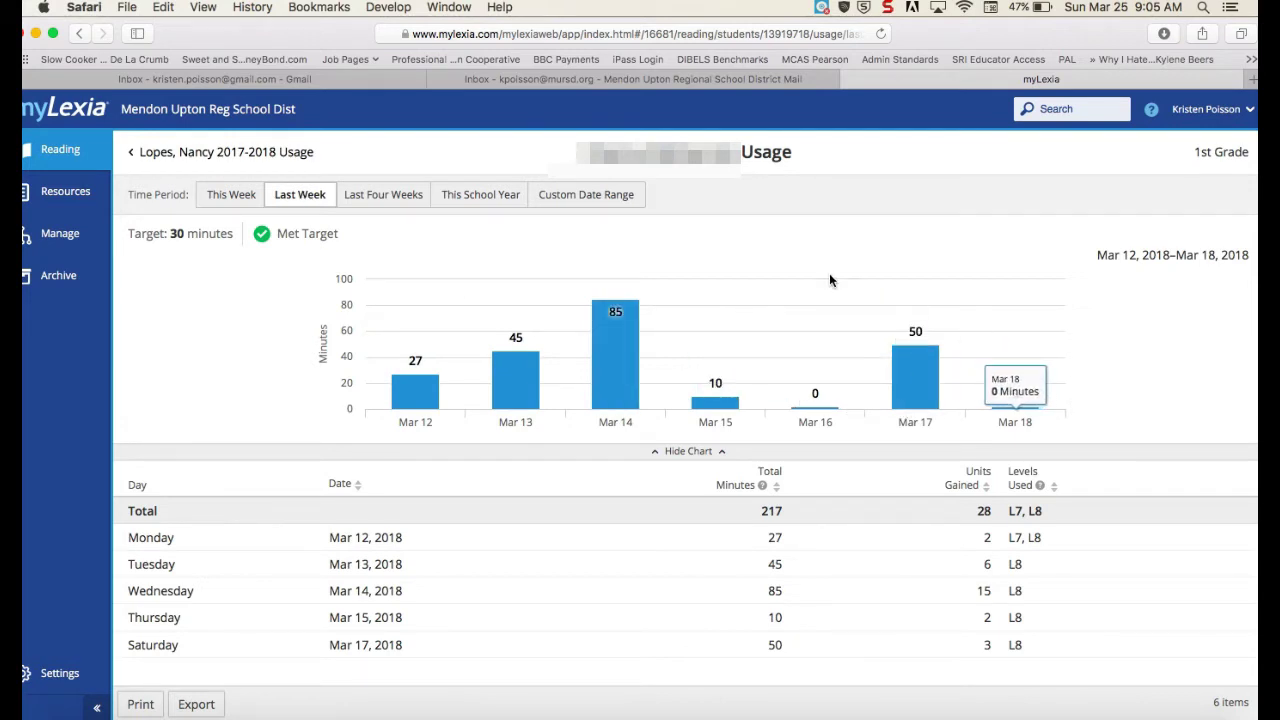
Step: Set the student's usage period to Last Four Weeks and compare usage with the target for the Feb 19, Mar 5 and Mar 12 weeks
{"action": "left_click", "coordinate": [376, 197]}
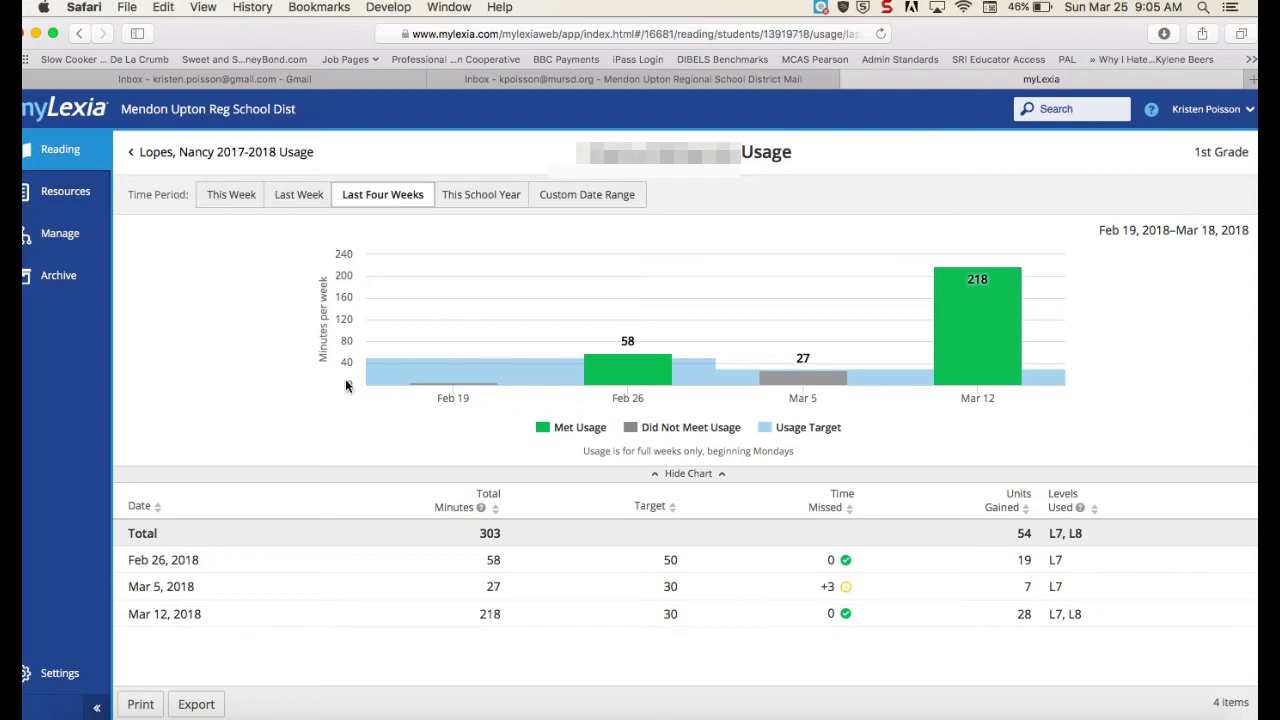
{"action": "mouse_move", "coordinate": [392, 364]}
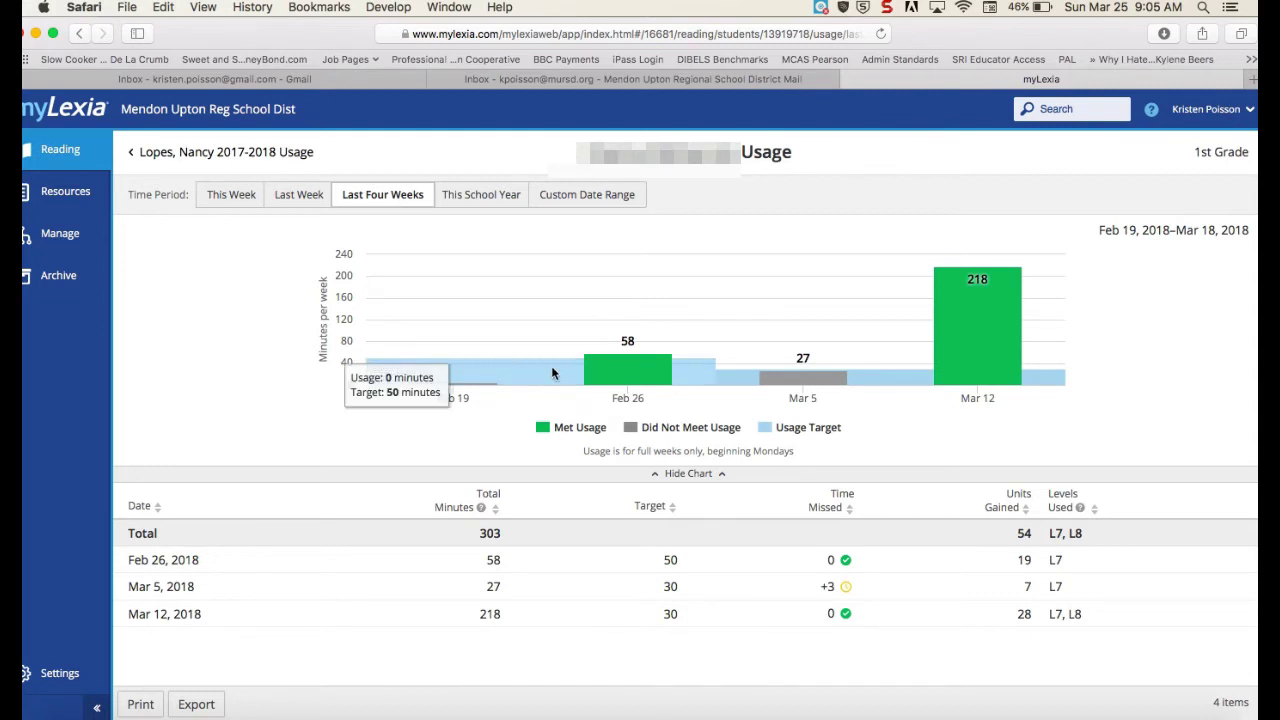
{"action": "mouse_move", "coordinate": [686, 360]}
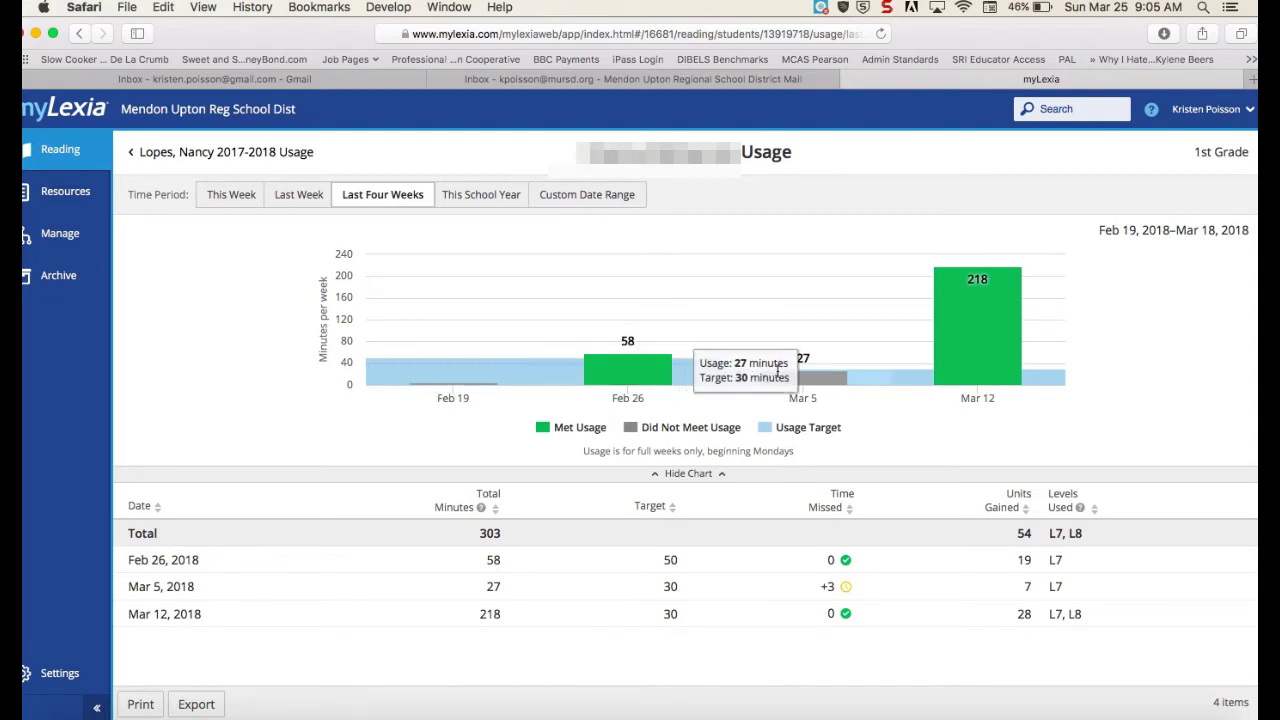
{"action": "mouse_move", "coordinate": [1012, 380]}
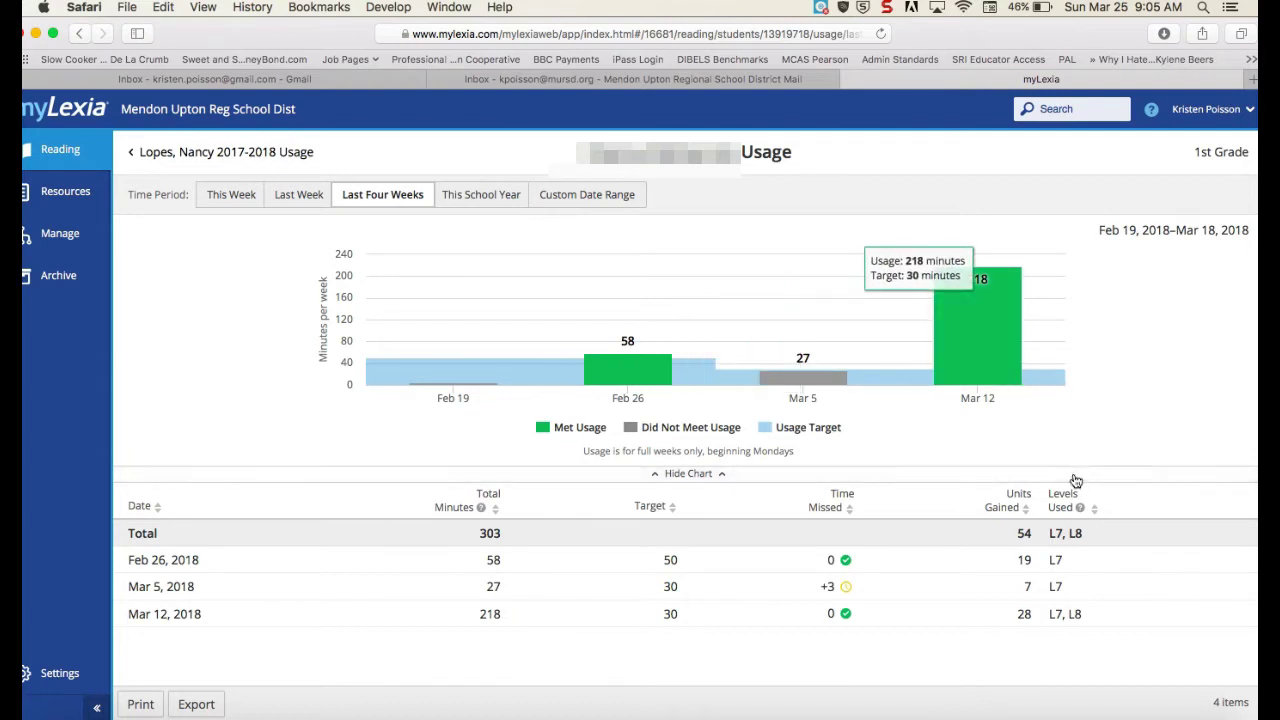